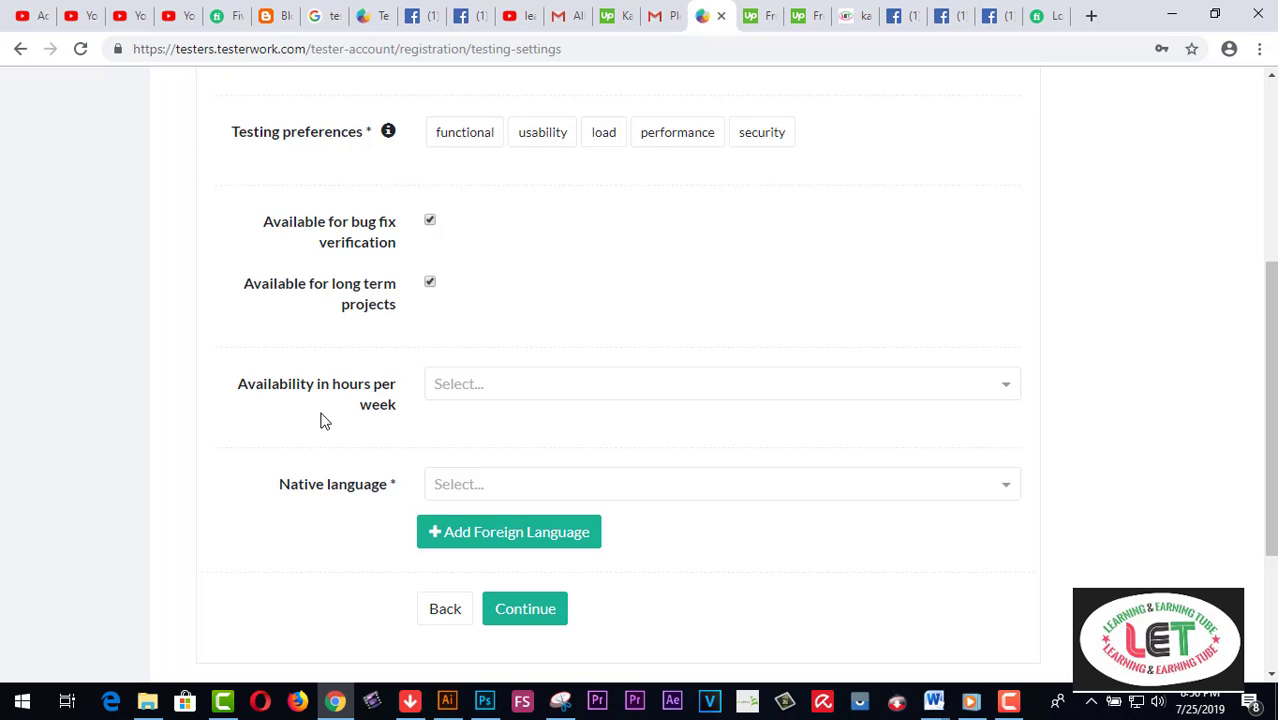
Set the weekly availability to 41+ hours and the native language to Bengali
left_click(1004, 390)
left_click(452, 562)
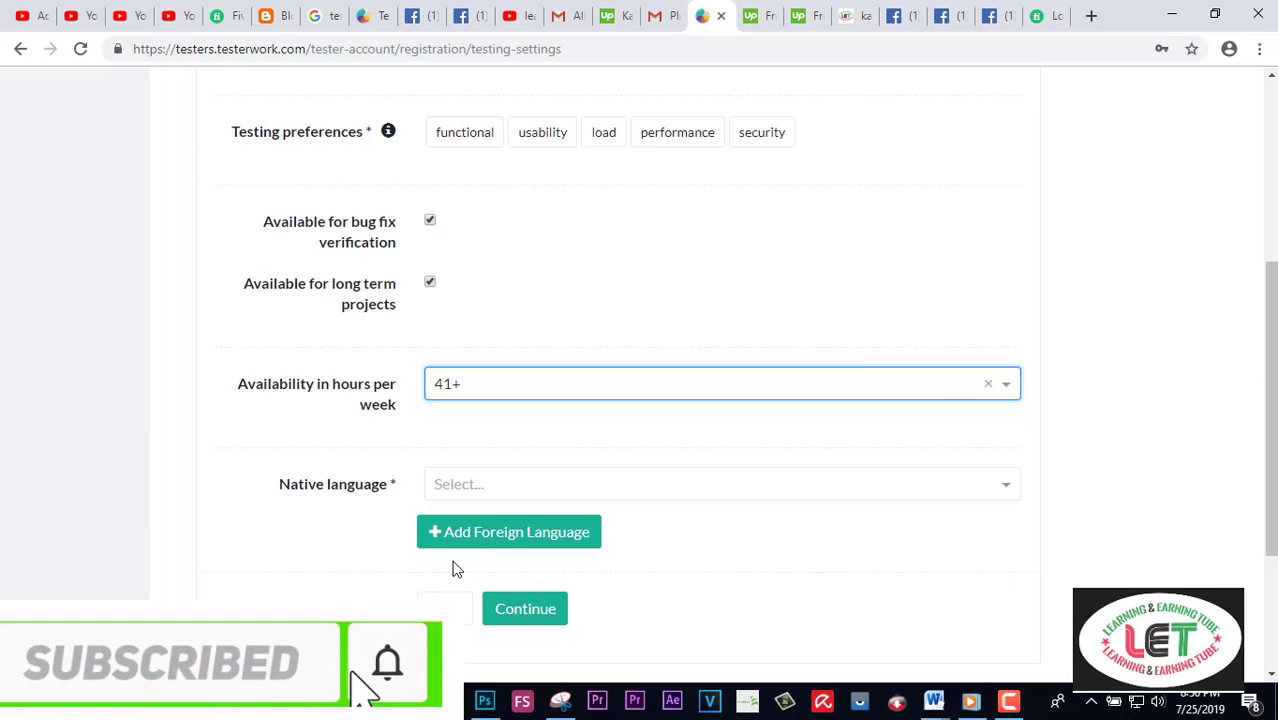
left_click(484, 487)
scroll(508, 491, "down", 1)
scroll(508, 491, "down", 2)
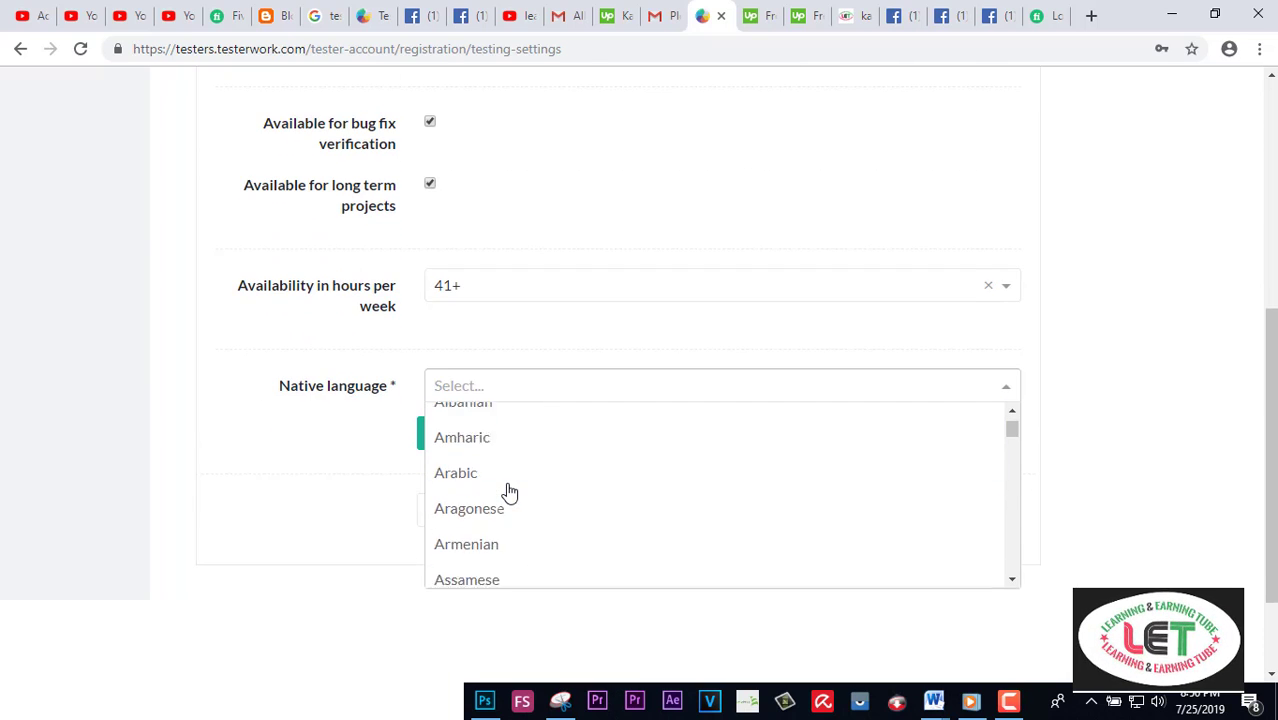
scroll(508, 491, "down", 3)
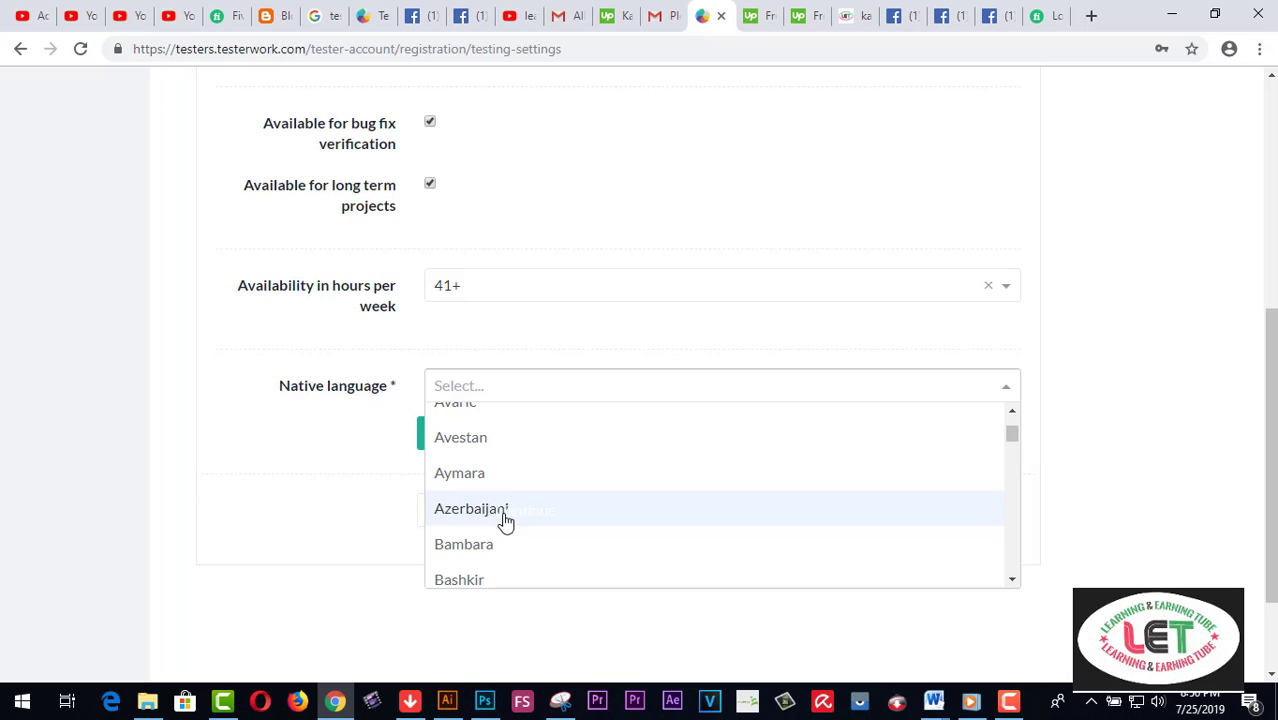
scroll(506, 524, "down", 1)
scroll(505, 531, "down", 3)
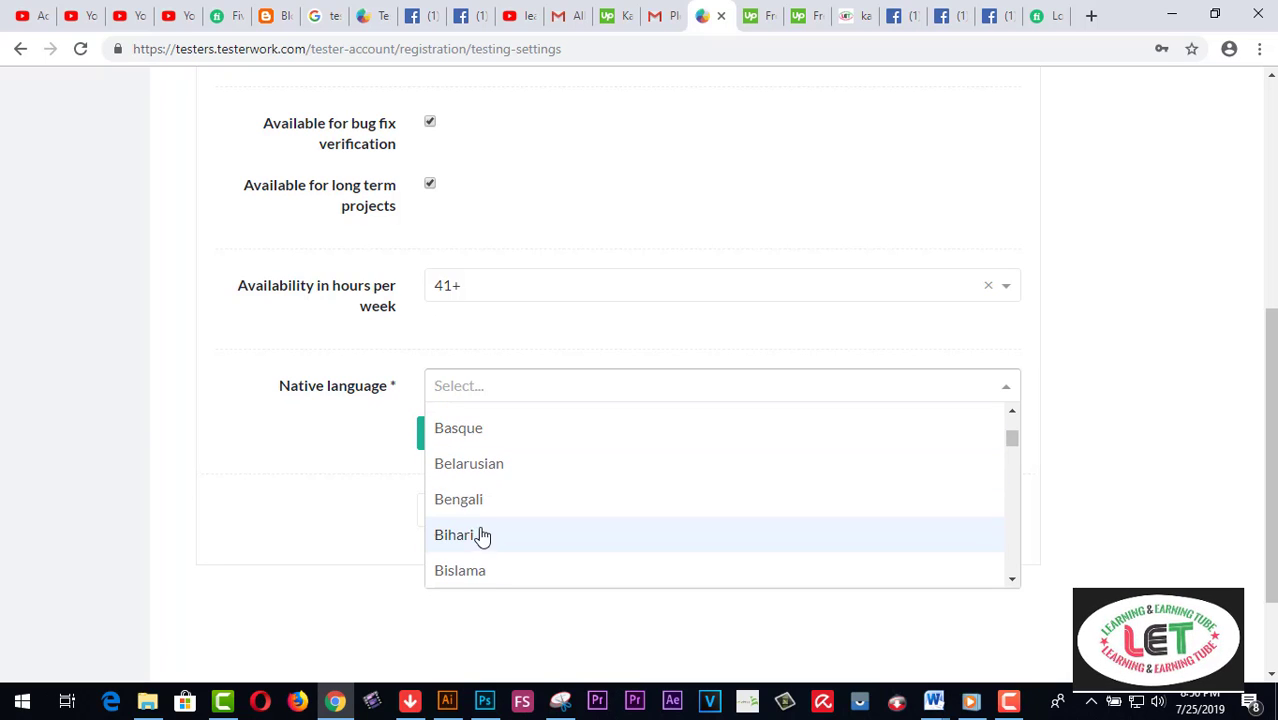
left_click(480, 513)
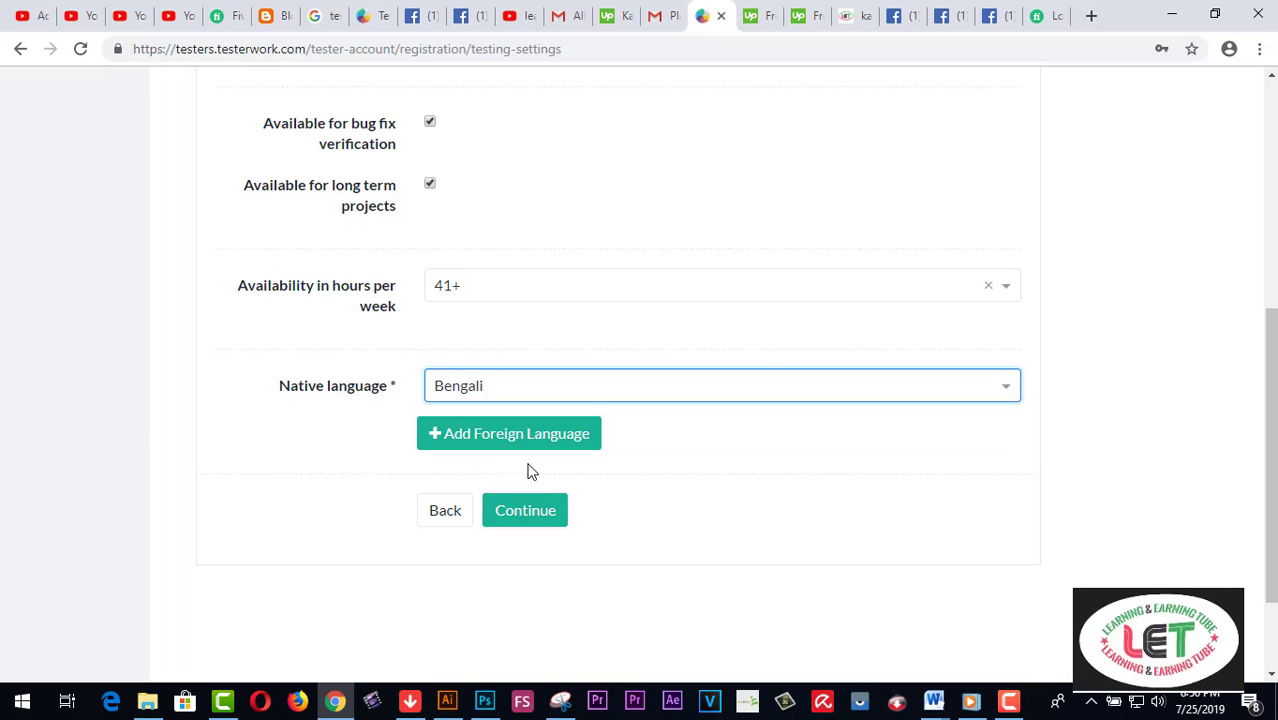
Add a foreign language entry and choose English as its language
left_click(551, 443)
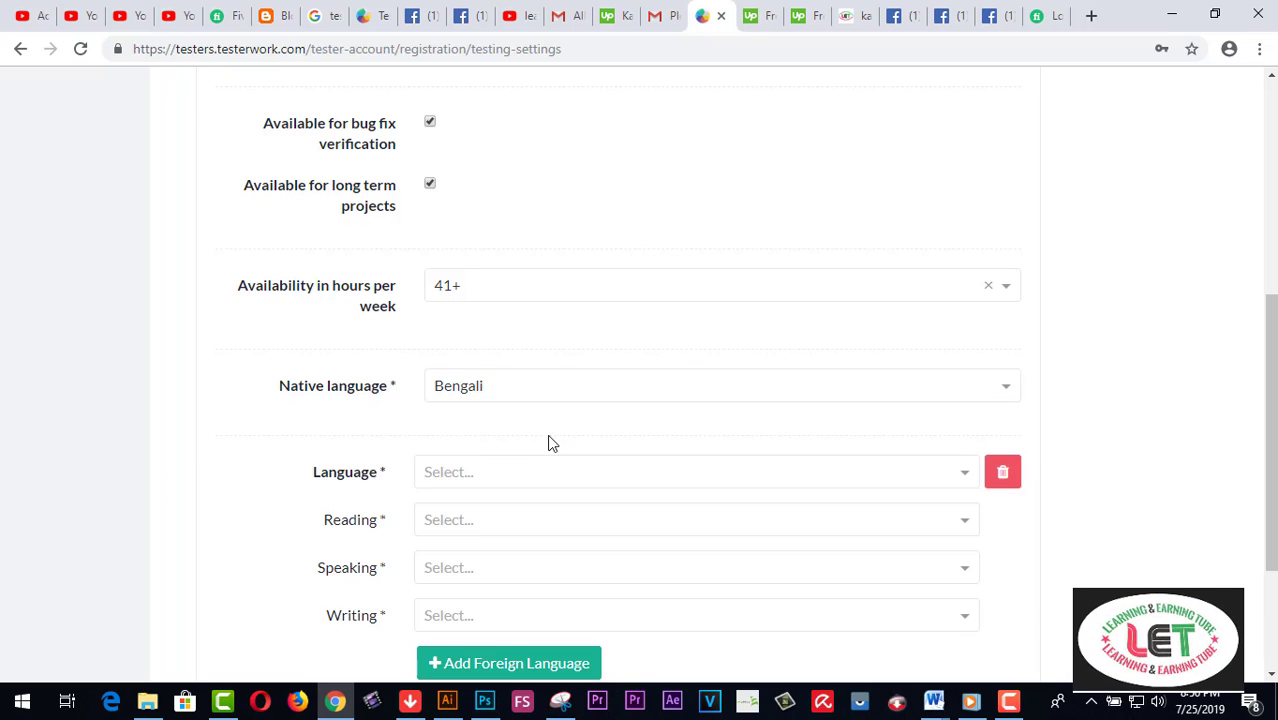
left_click(515, 484)
scroll(513, 570, "down", 5)
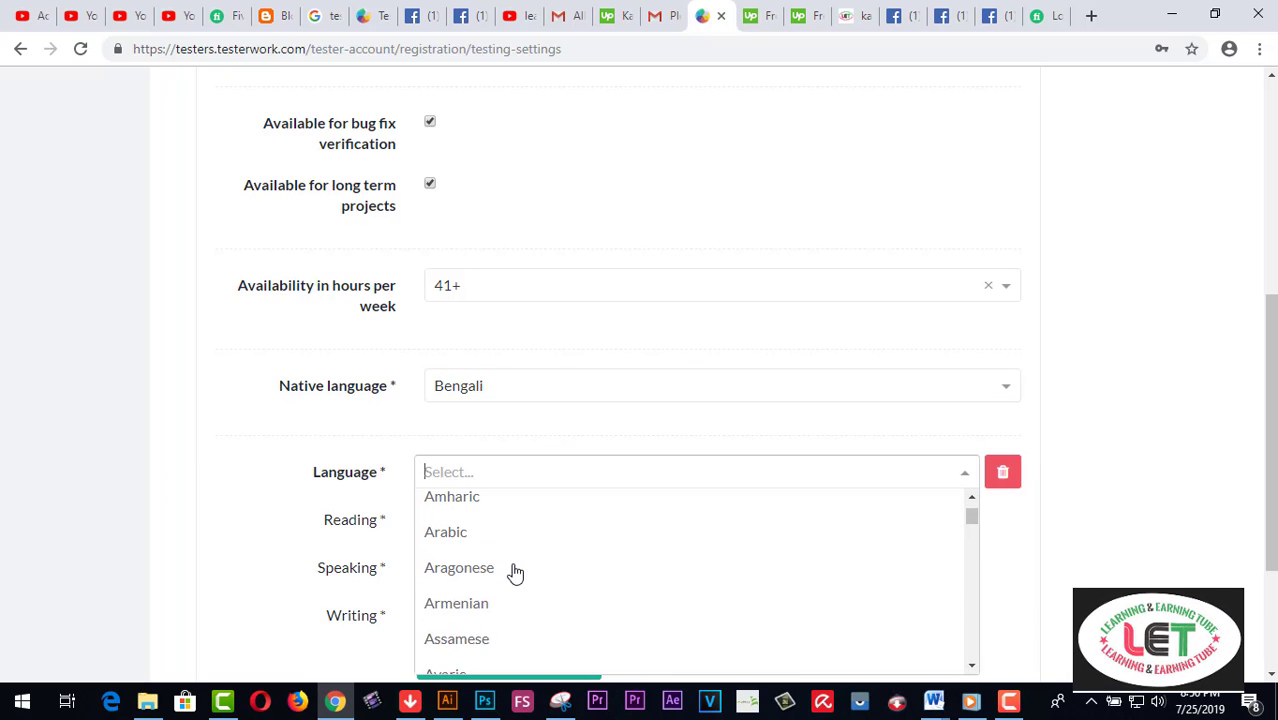
scroll(515, 572, "down", 10)
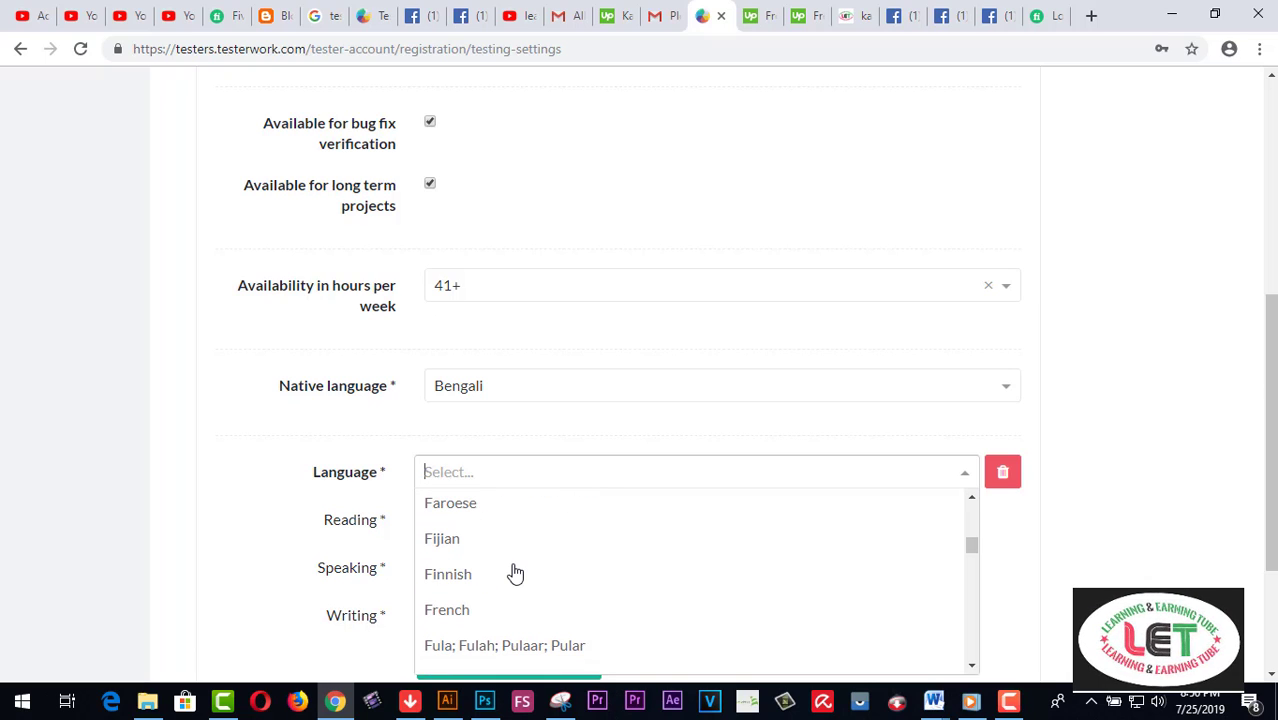
scroll(515, 572, "down", 1)
scroll(515, 572, "up", 2)
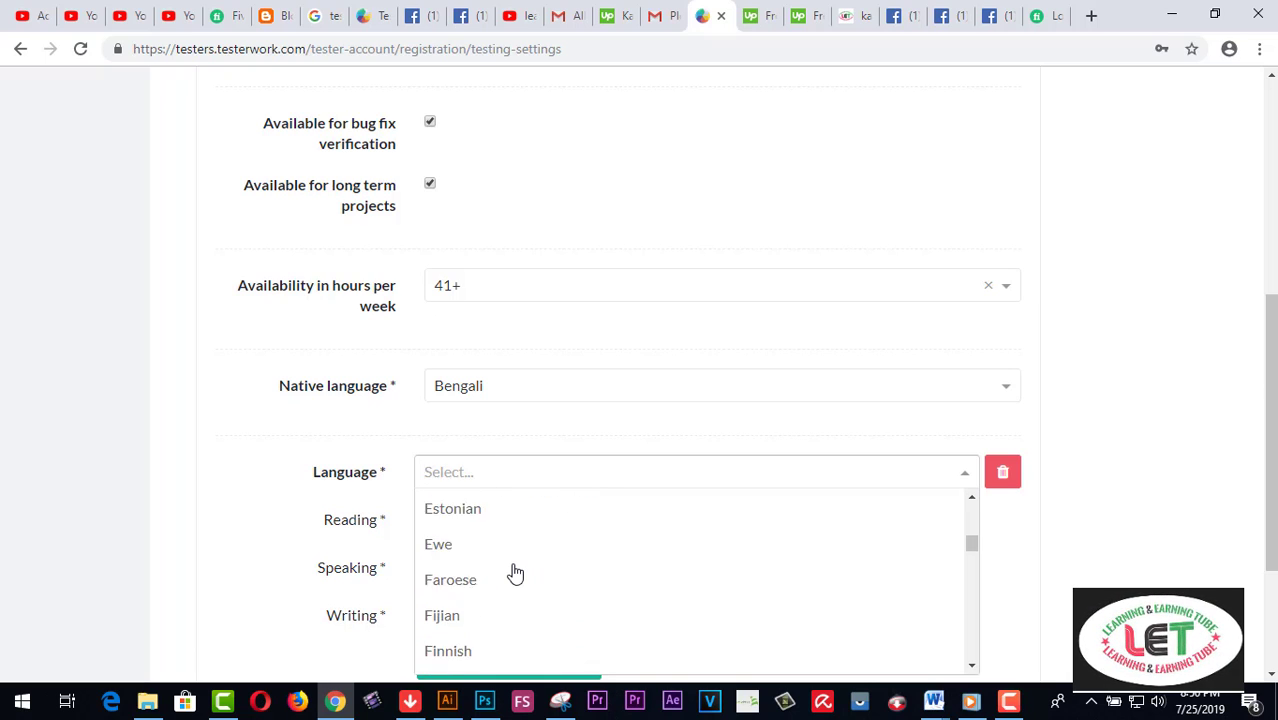
scroll(515, 572, "up", 2)
scroll(513, 570, "down", 1)
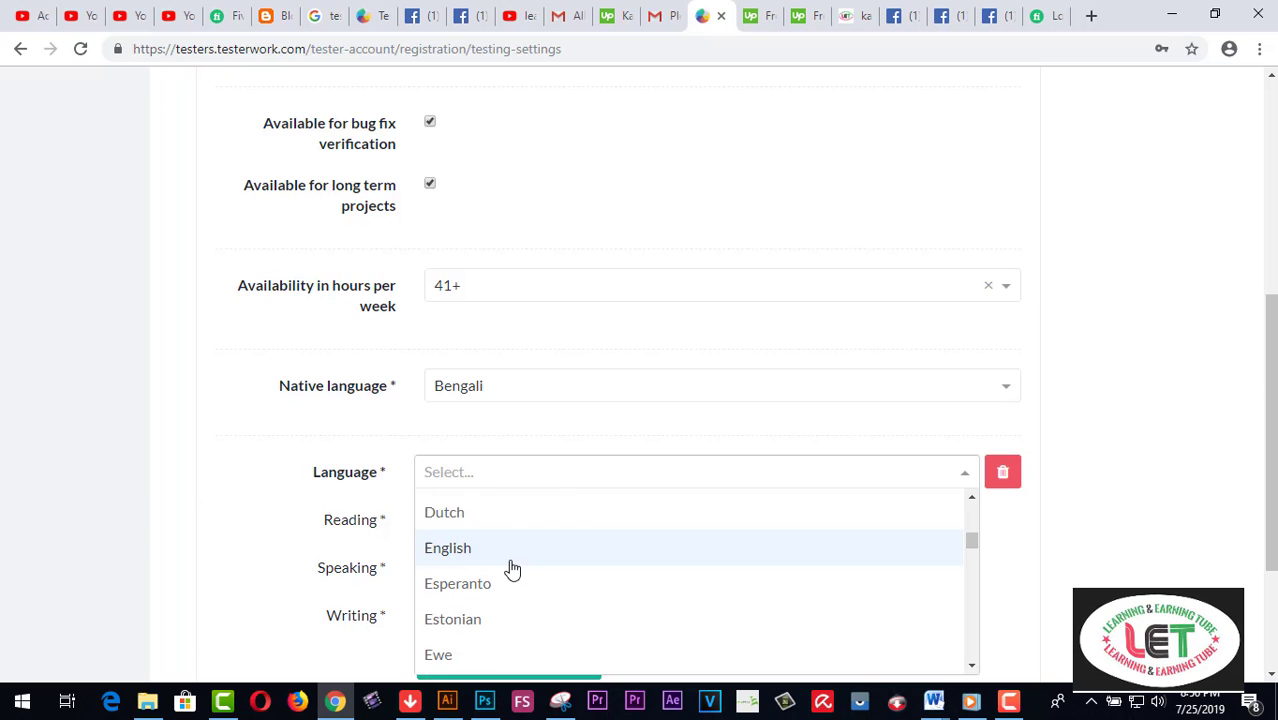
scroll(508, 569, "up", 2)
scroll(505, 570, "down", 1)
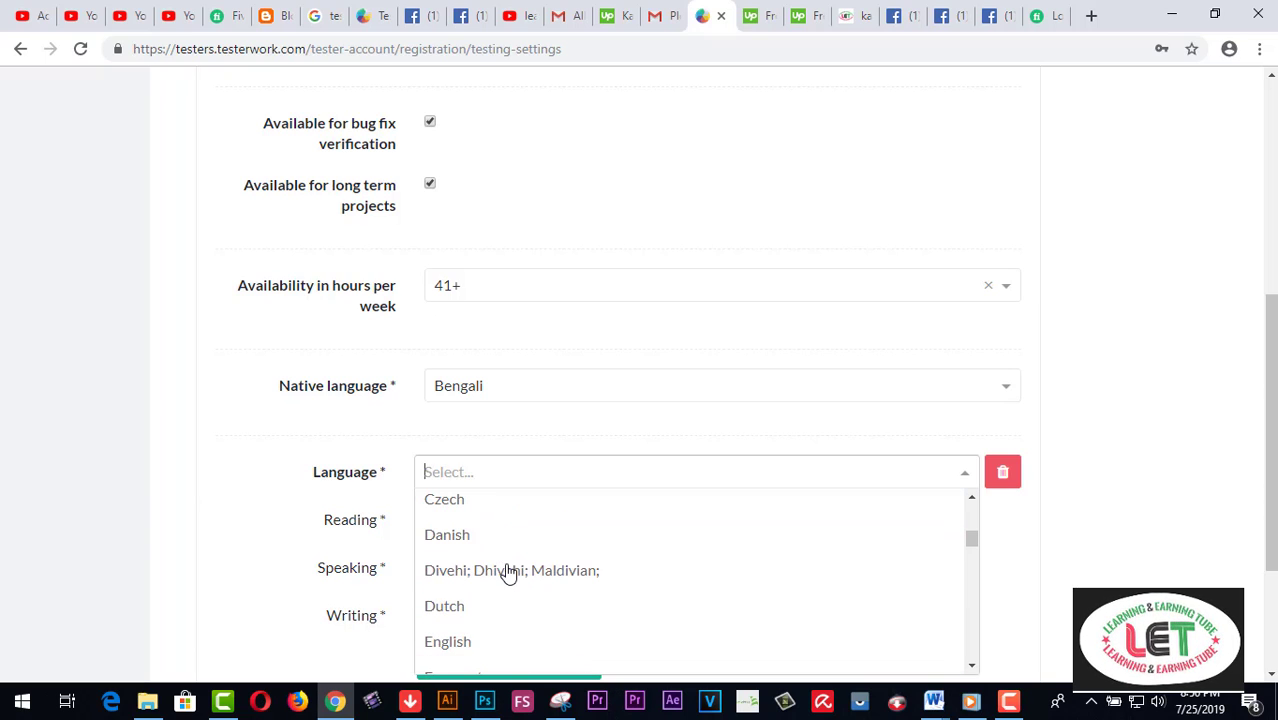
left_click(460, 641)
Rate the English reading, speaking and writing levels as expert
left_click(480, 519)
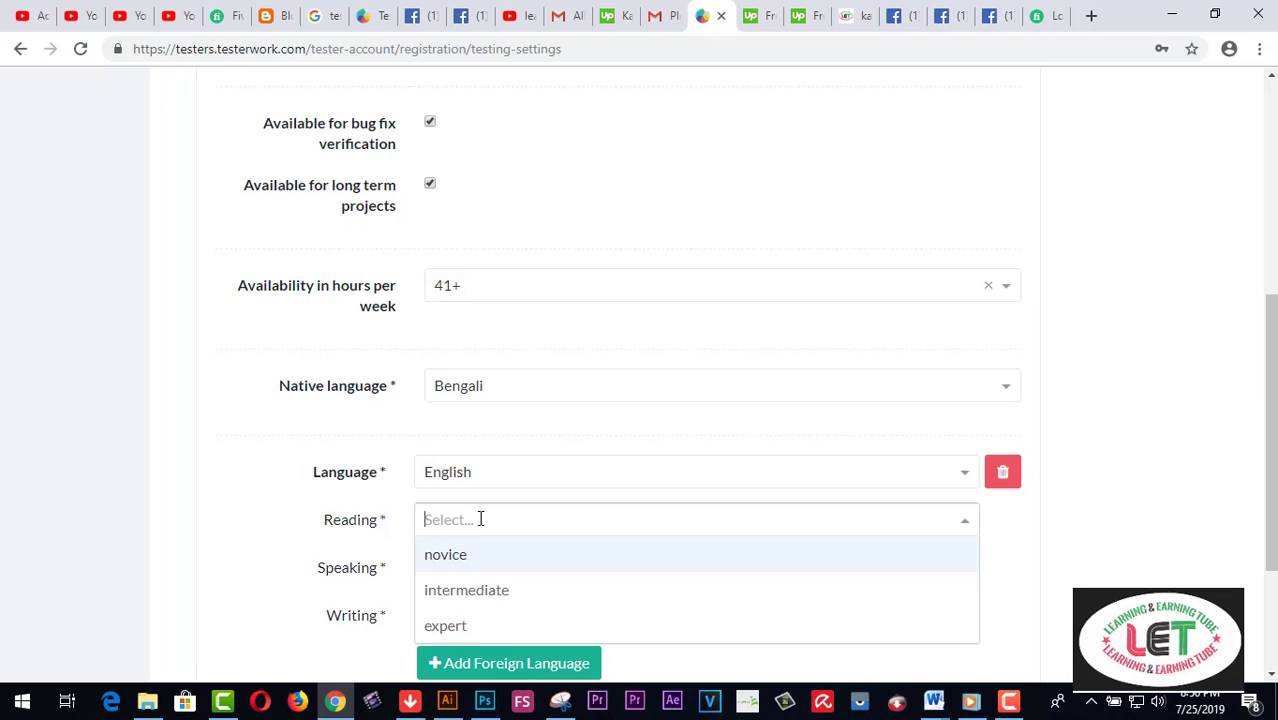
left_click(465, 628)
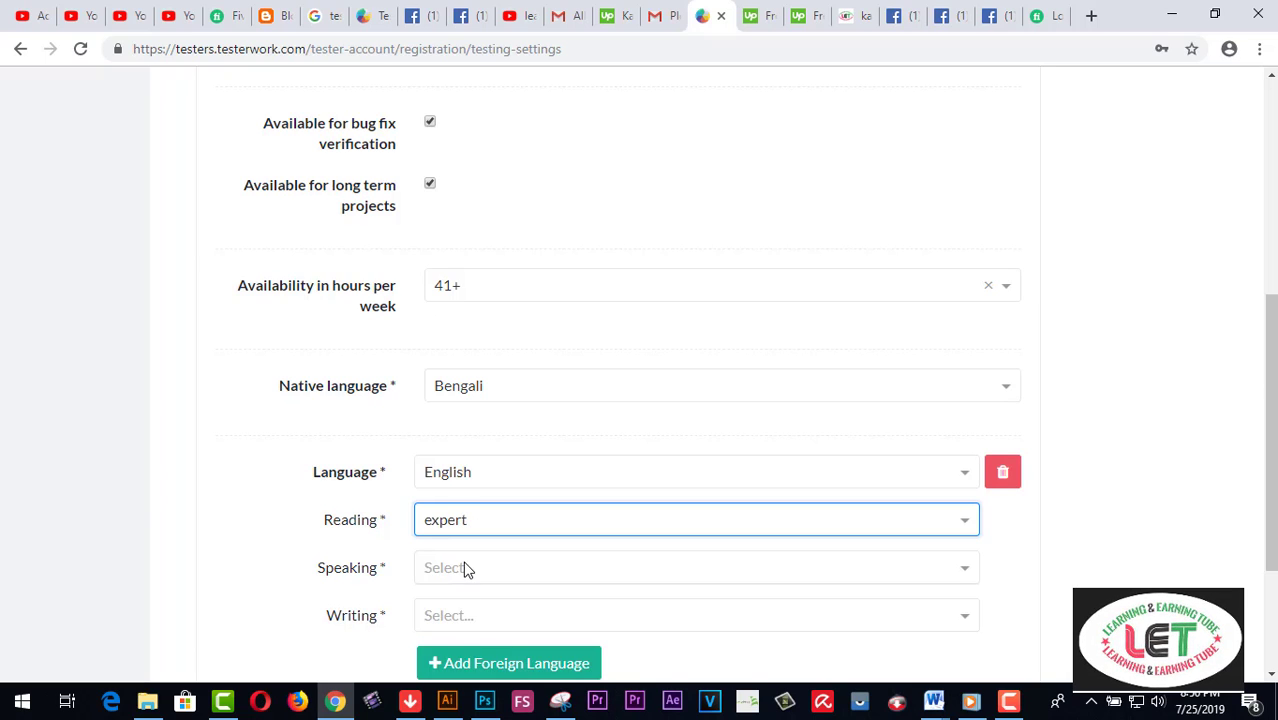
left_click(466, 568)
left_click(466, 662)
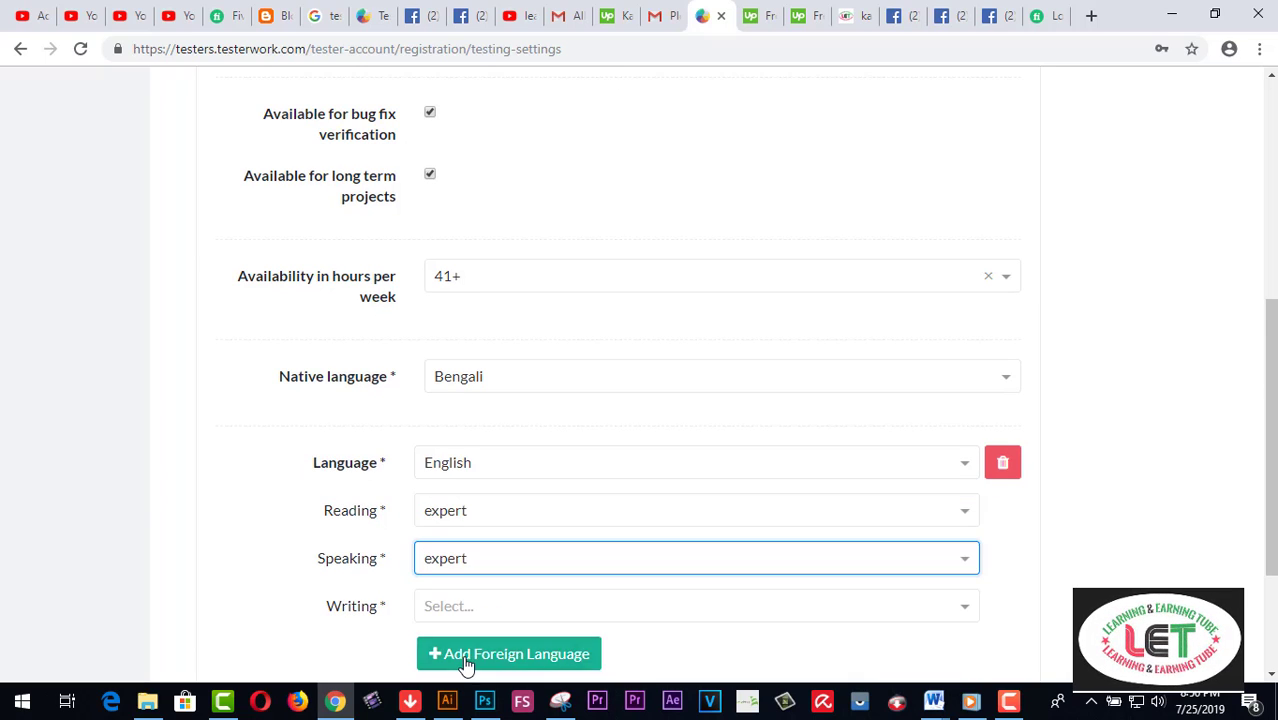
left_click(471, 606)
scroll(490, 570, "down", 1)
left_click(462, 572)
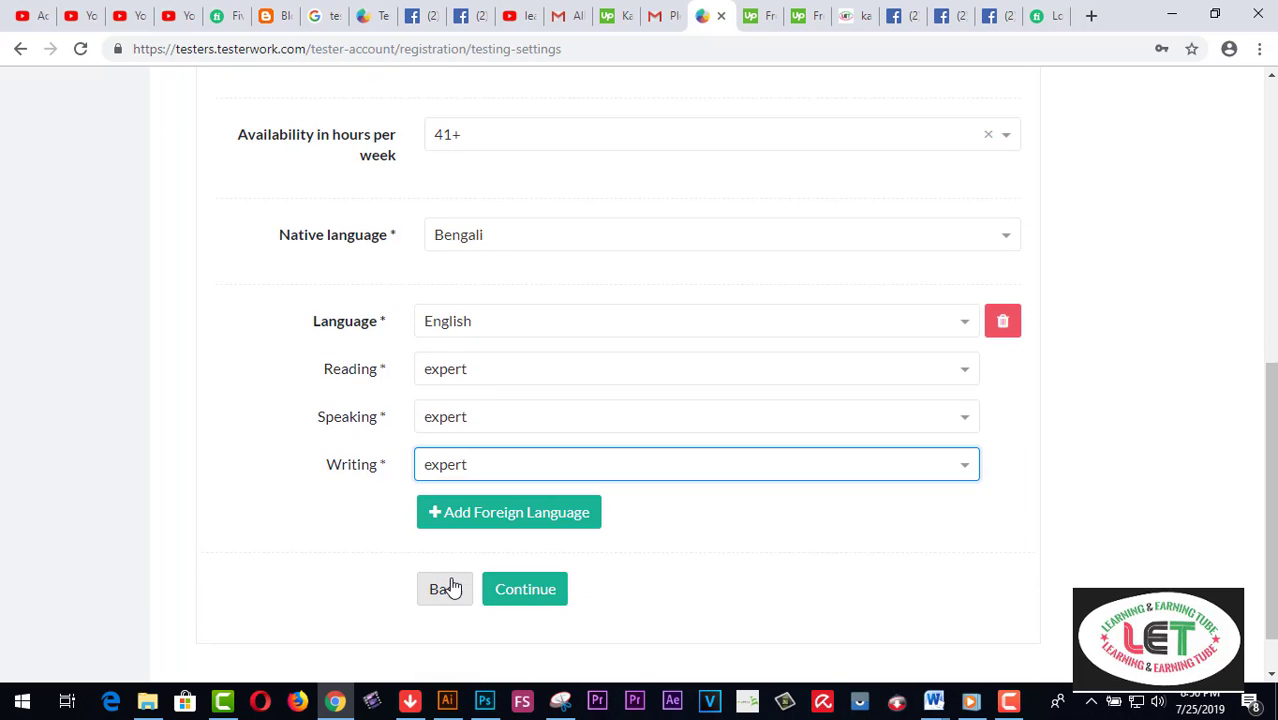
Choose functional as the testing preference and submit the test settings to continue the registration
left_click(525, 598)
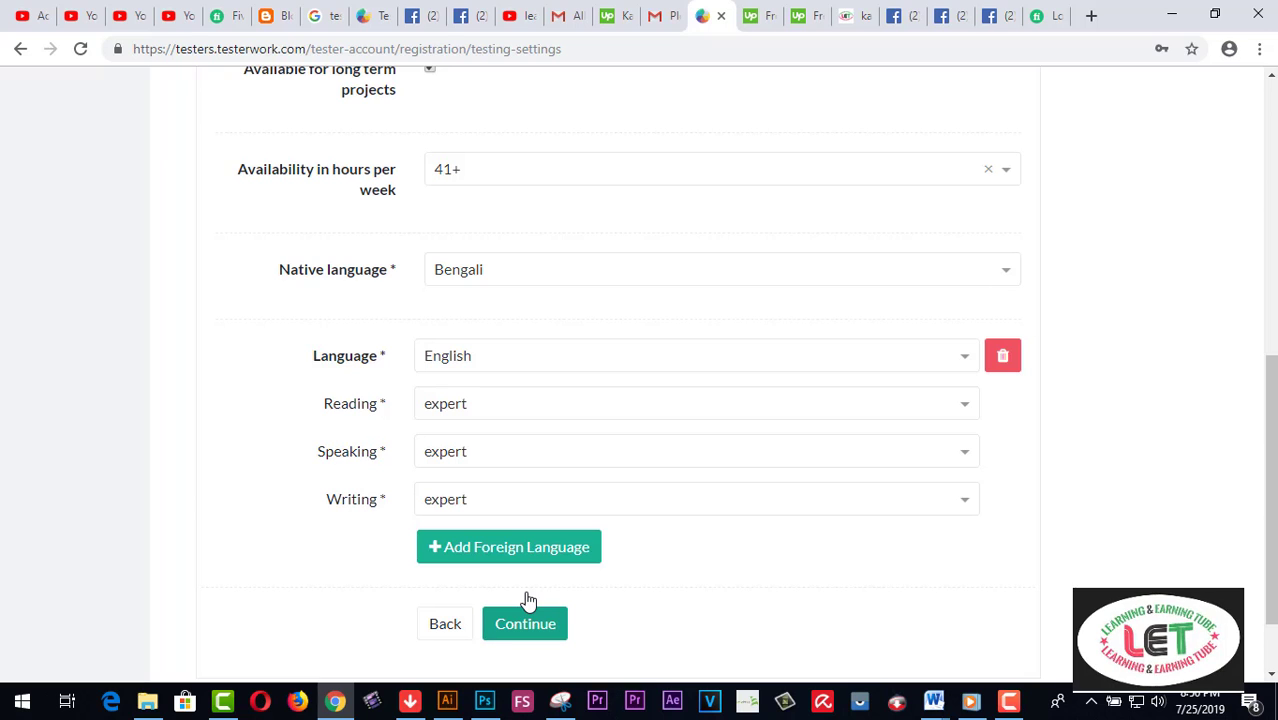
scroll(766, 480, "up", 6)
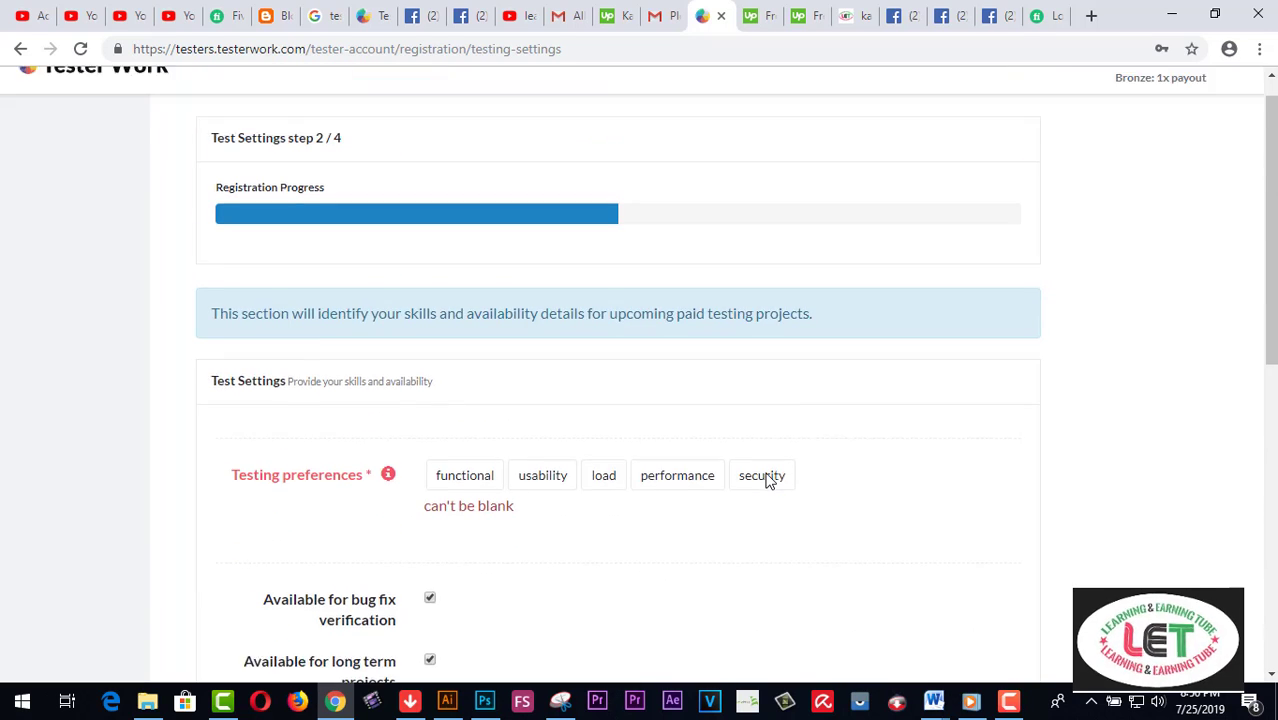
scroll(766, 480, "up", 1)
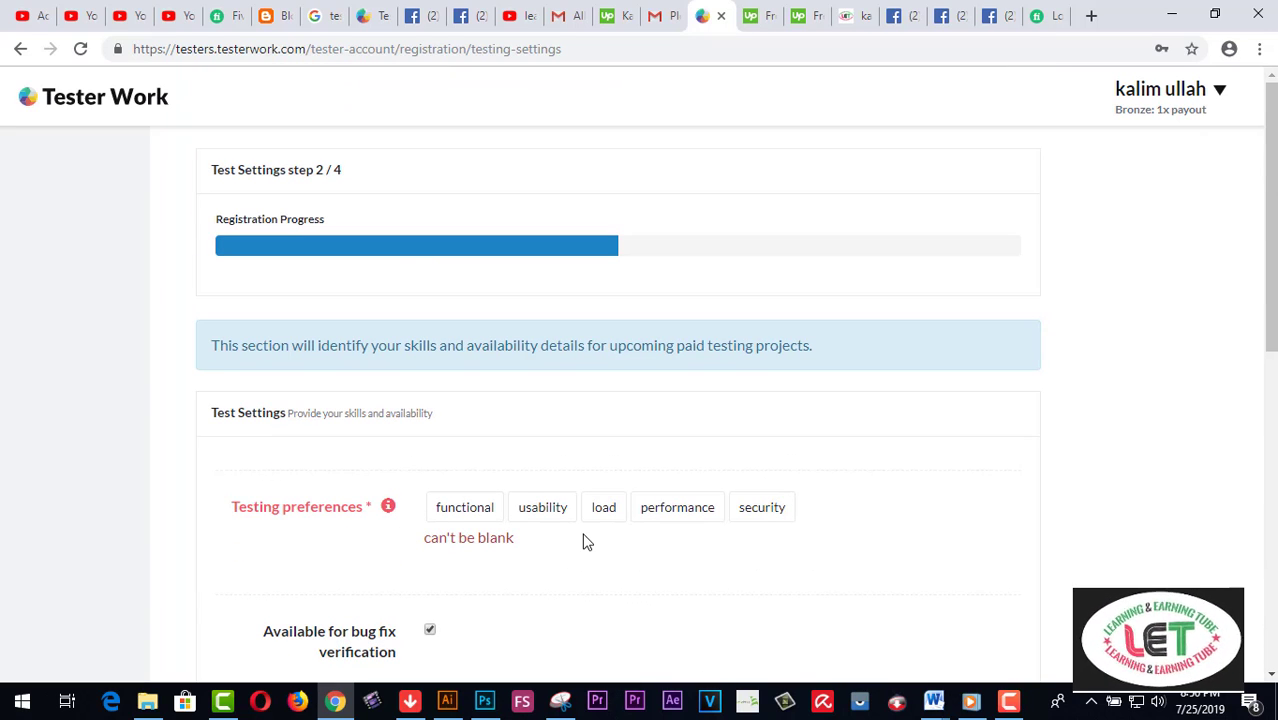
left_click(483, 517)
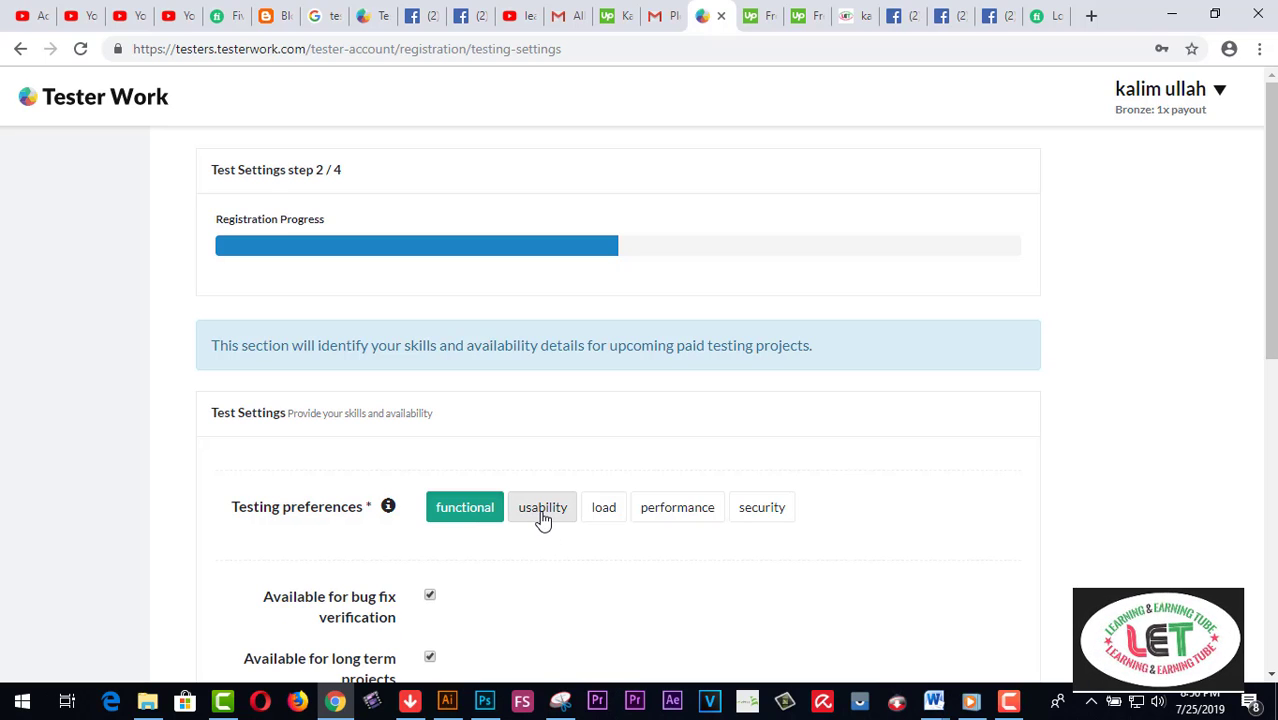
scroll(633, 591, "down", 1)
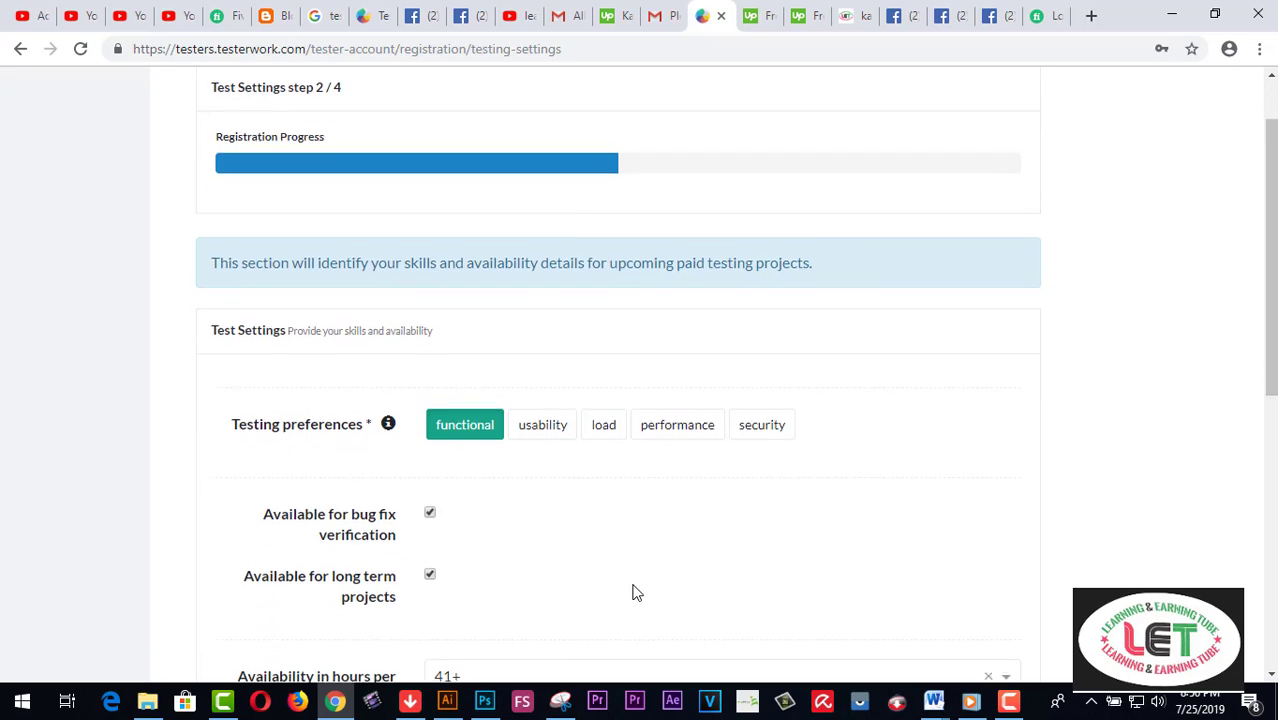
scroll(657, 513, "down", 5)
scroll(658, 513, "down", 1)
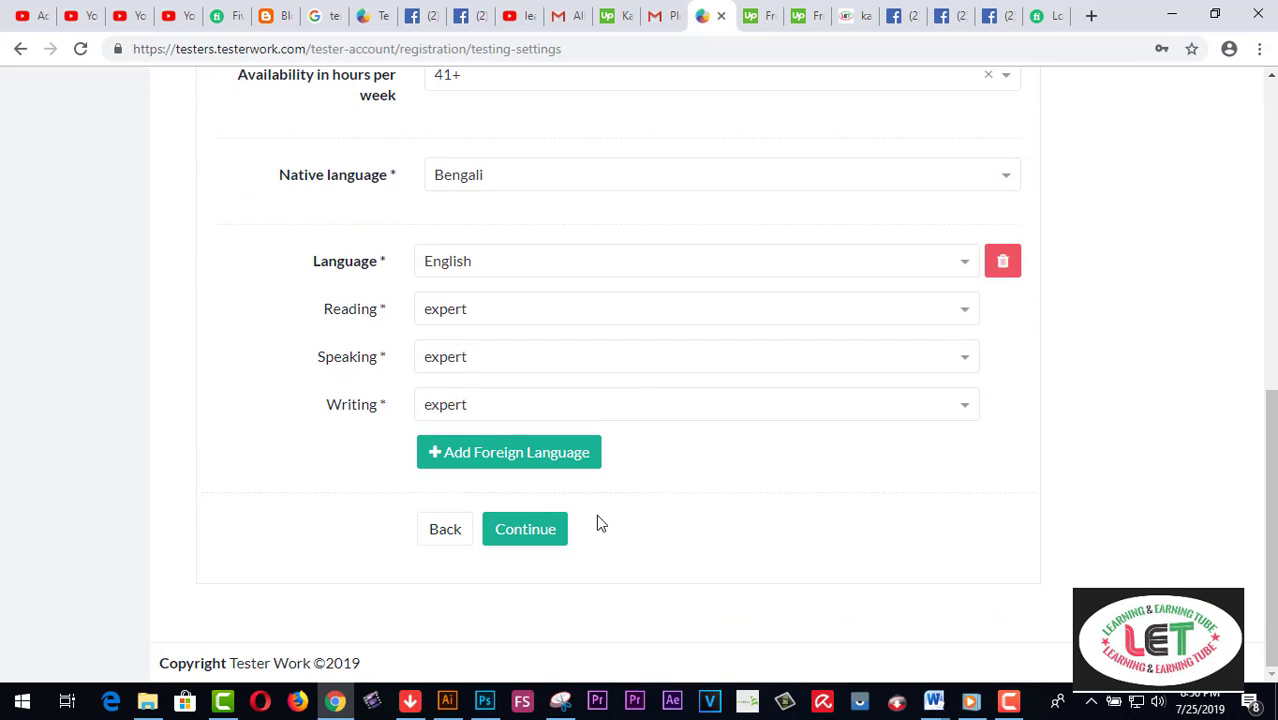
left_click(522, 531)
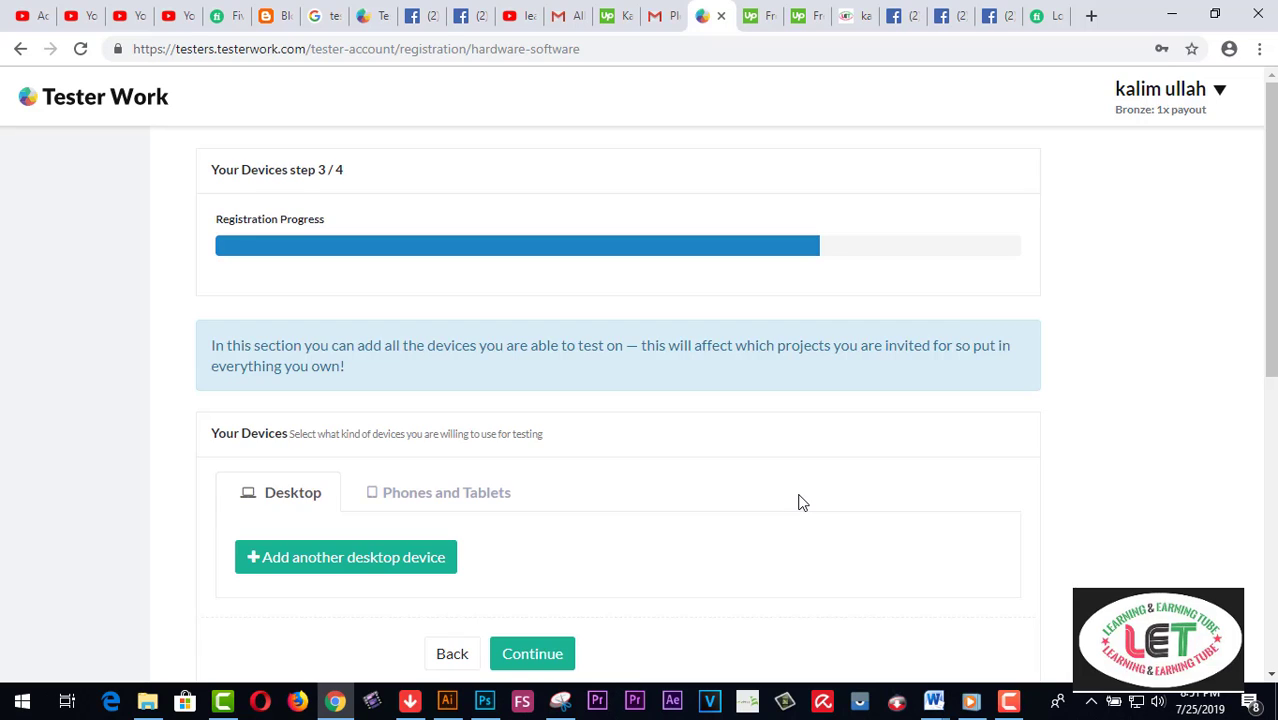
scroll(800, 502, "down", 1)
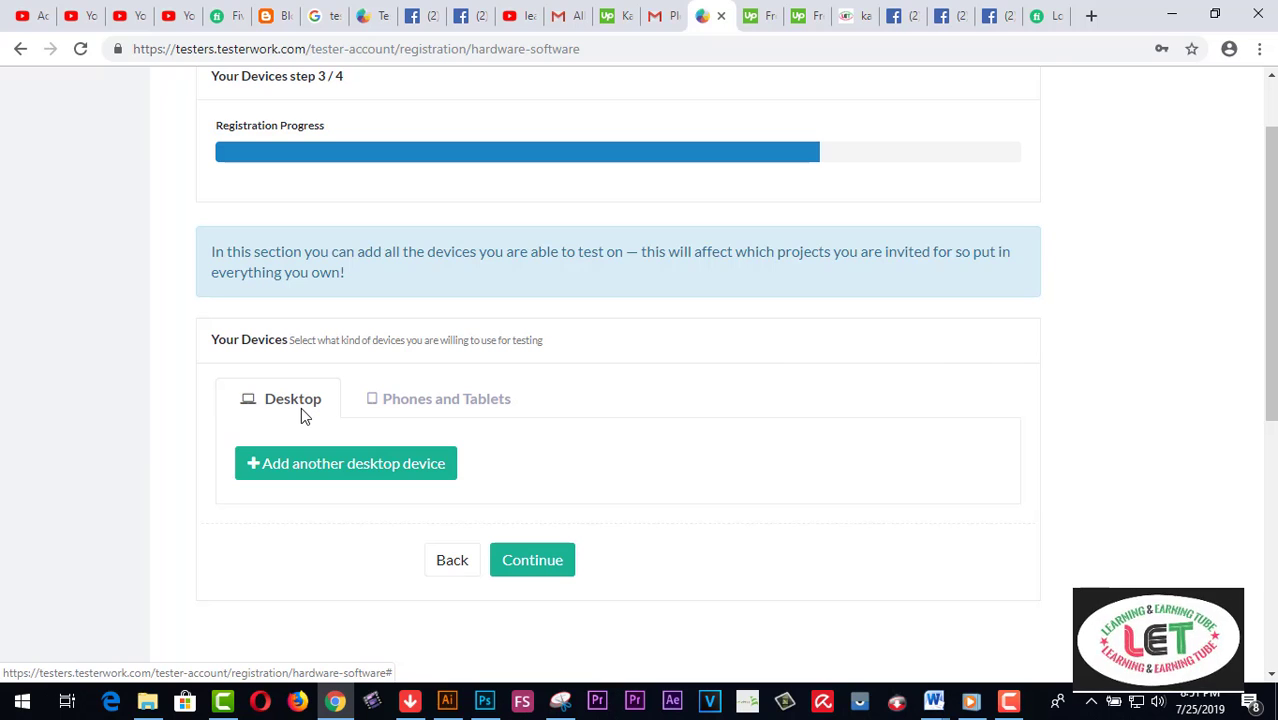
left_click(320, 465)
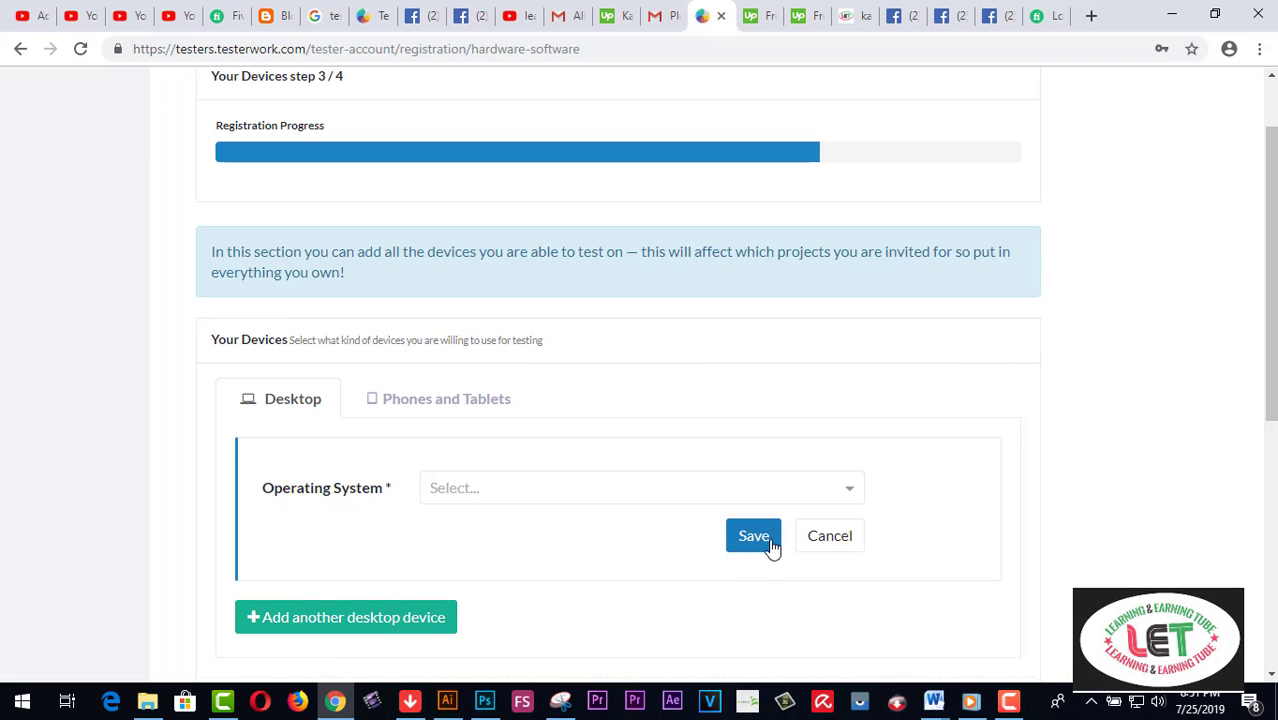
left_click(827, 544)
left_click(566, 557)
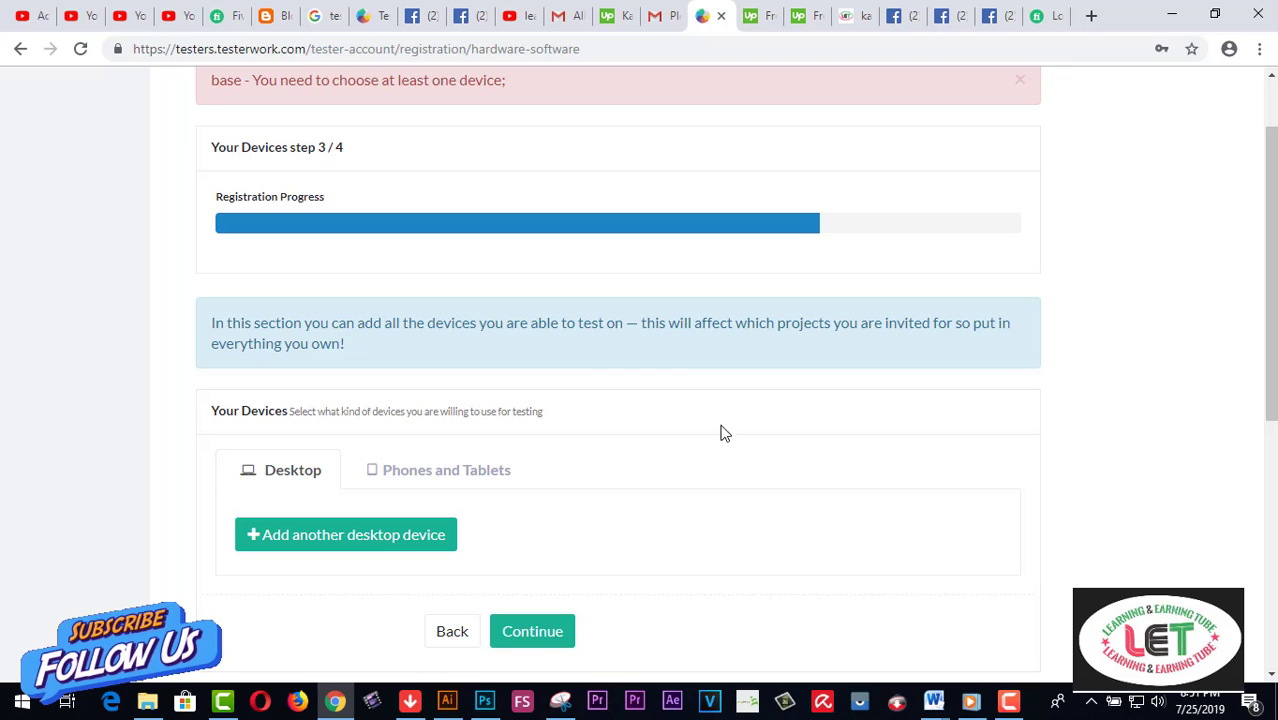
Add and save a desktop device with the Windows 10 operating system, and continue to the quality assessment test
left_click(314, 541)
left_click(753, 607)
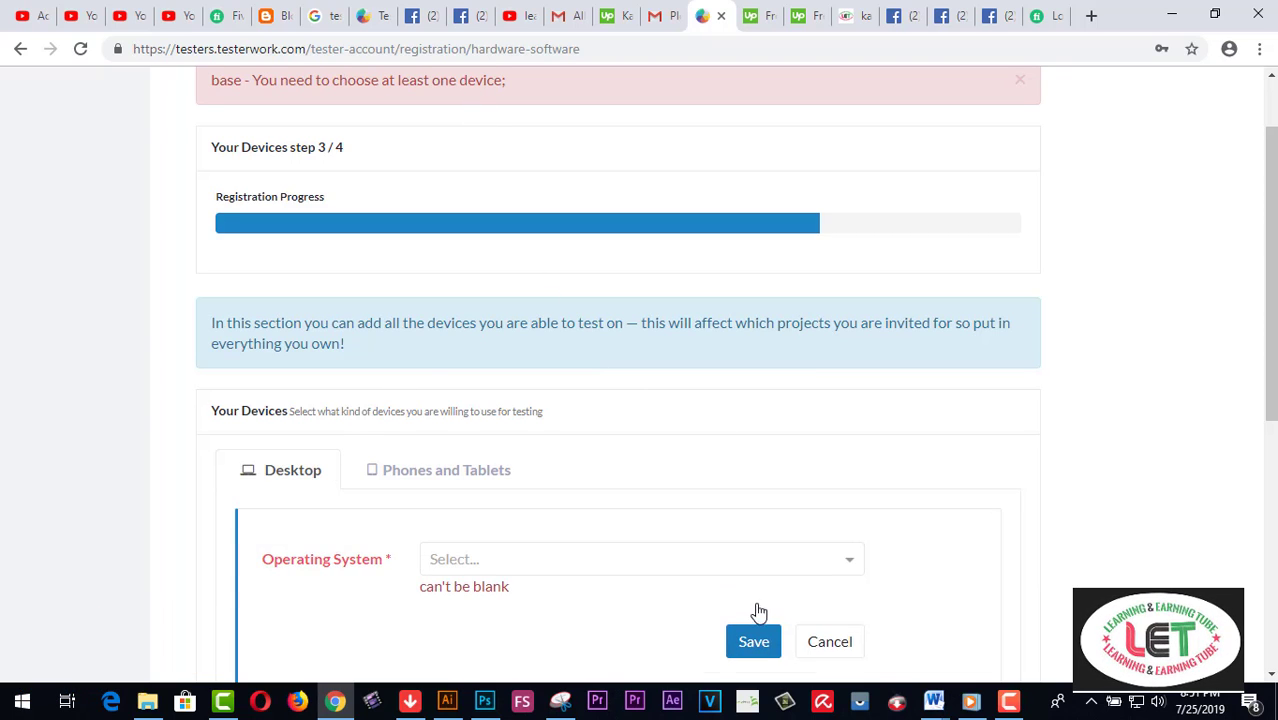
scroll(665, 557, "down", 1)
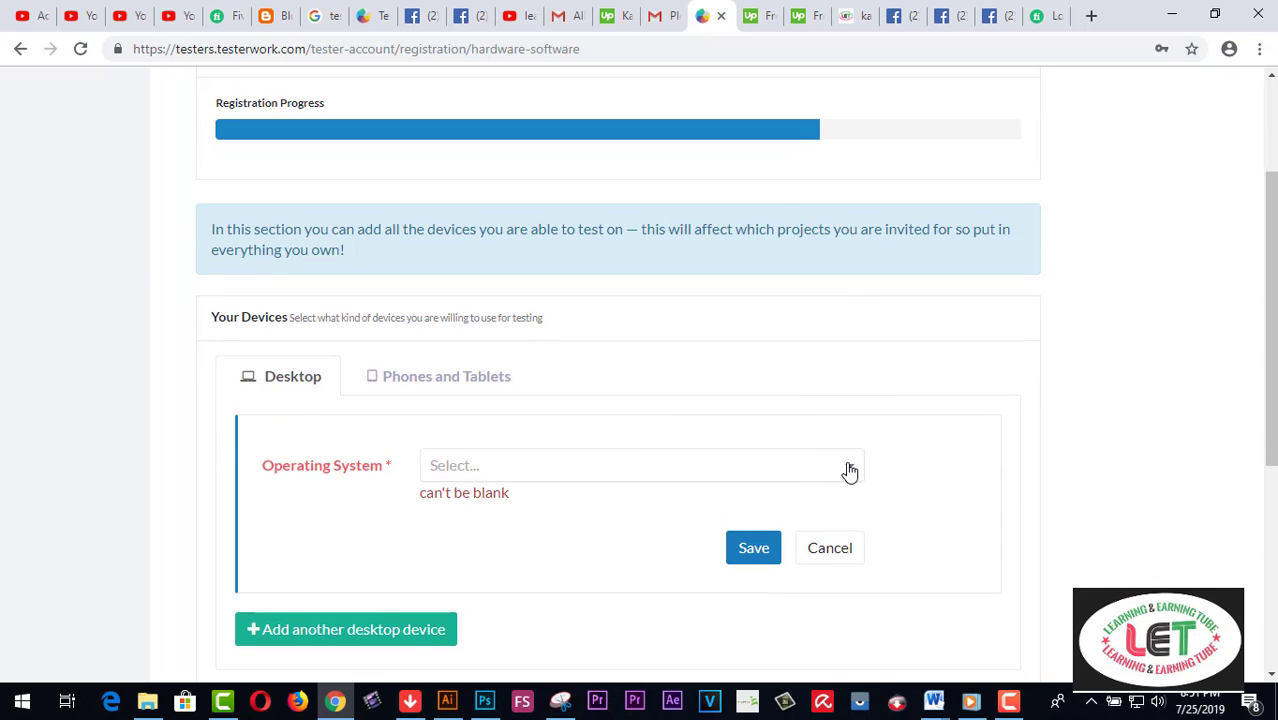
left_click(848, 468)
left_click(485, 536)
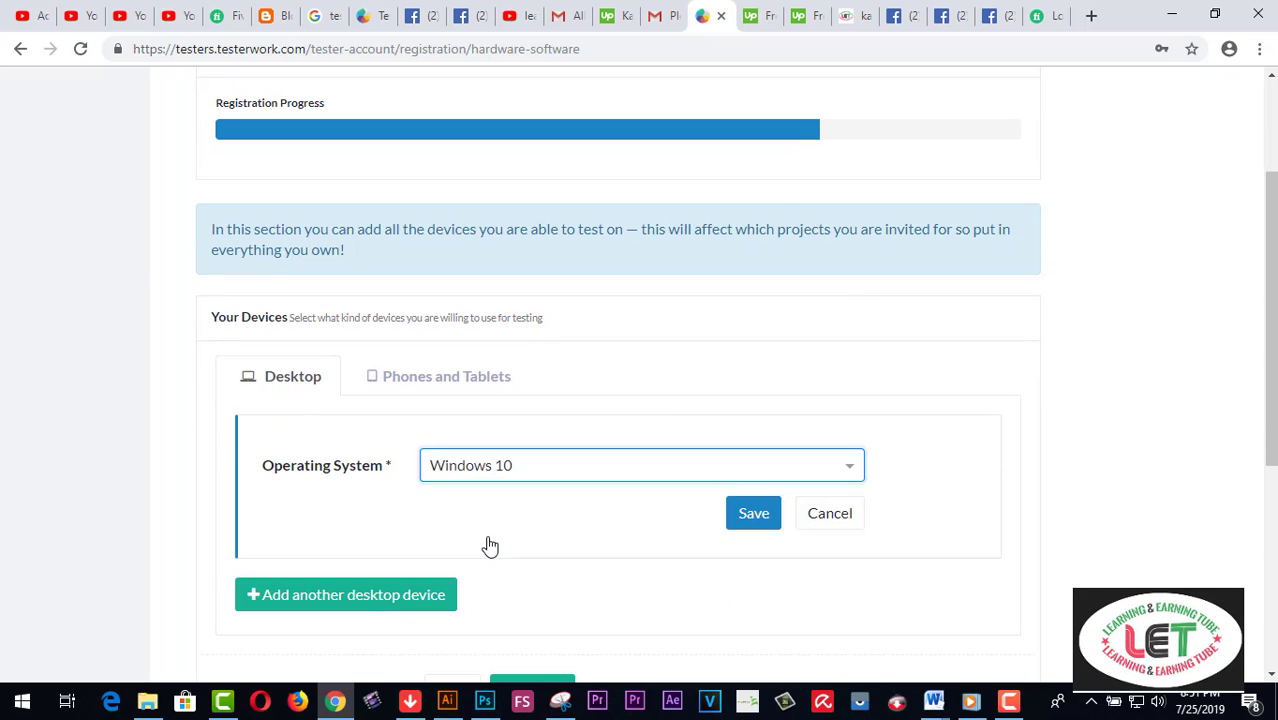
scroll(575, 578, "down", 2)
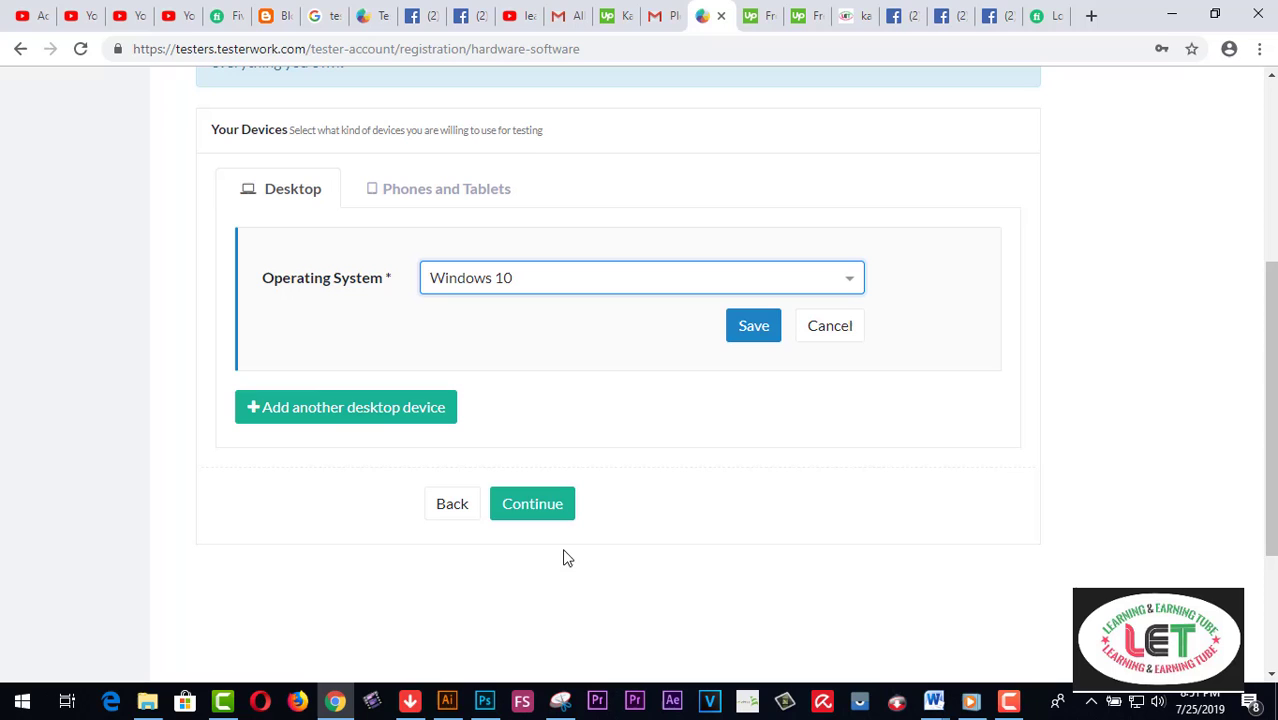
left_click(755, 342)
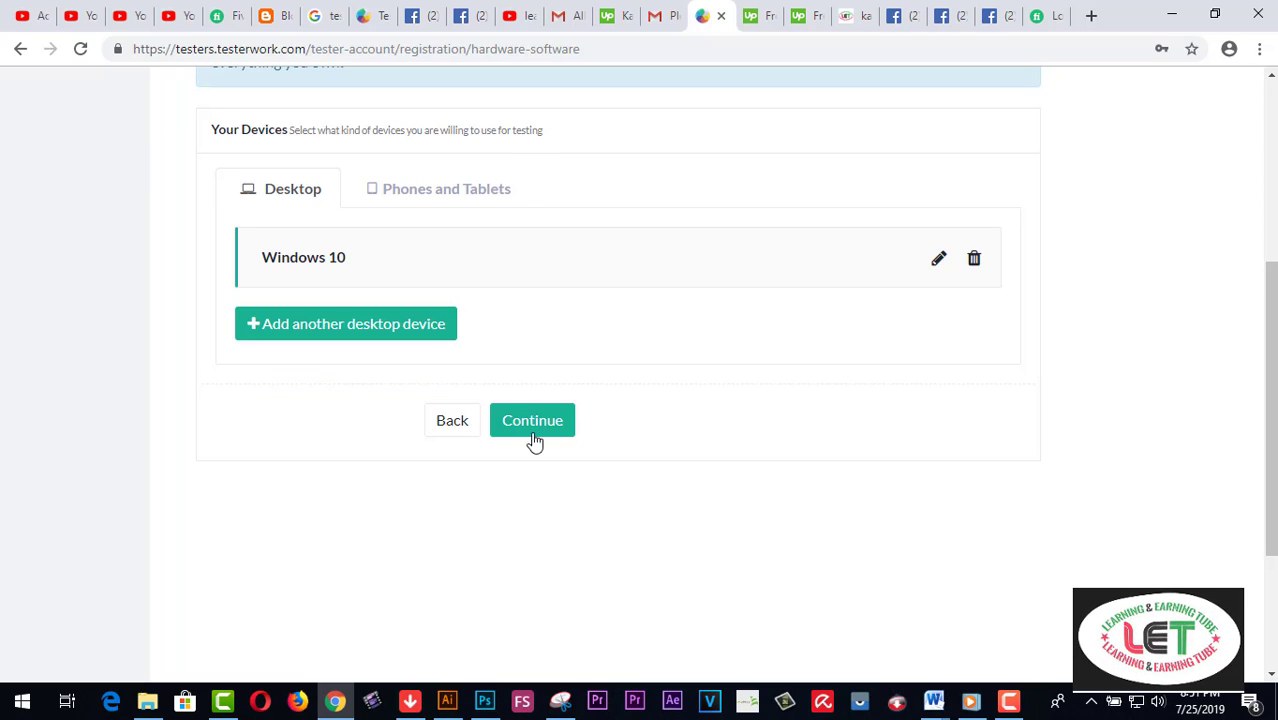
left_click(533, 421)
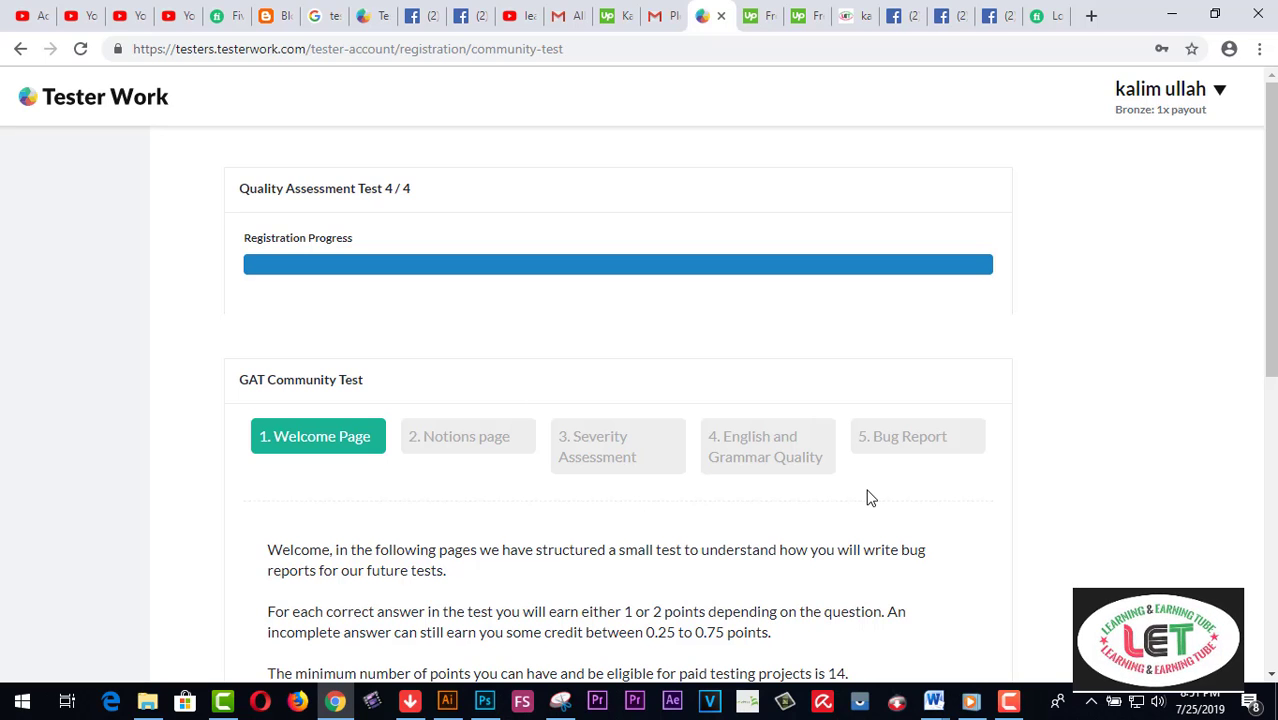
Advance the community test to the Notions page and select its whole text, from the introduction through the error message notes
scroll(869, 497, "down", 2)
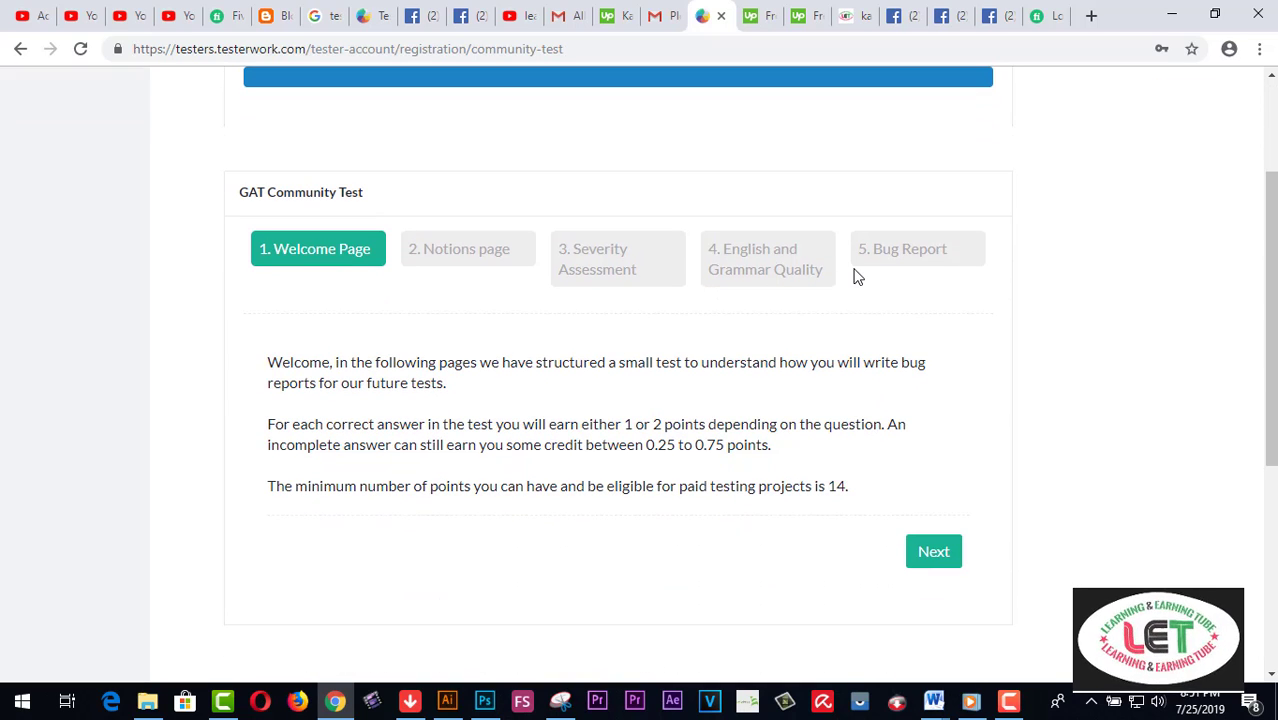
left_click(925, 557)
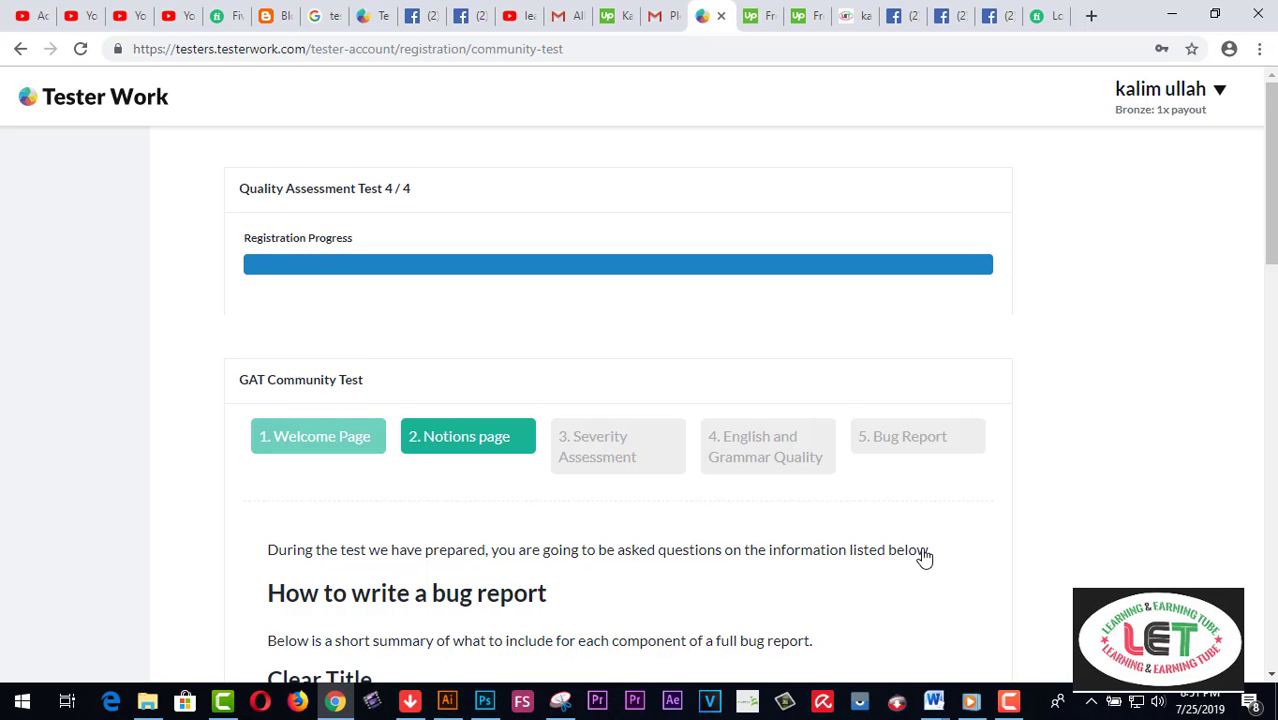
scroll(925, 557, "down", 4)
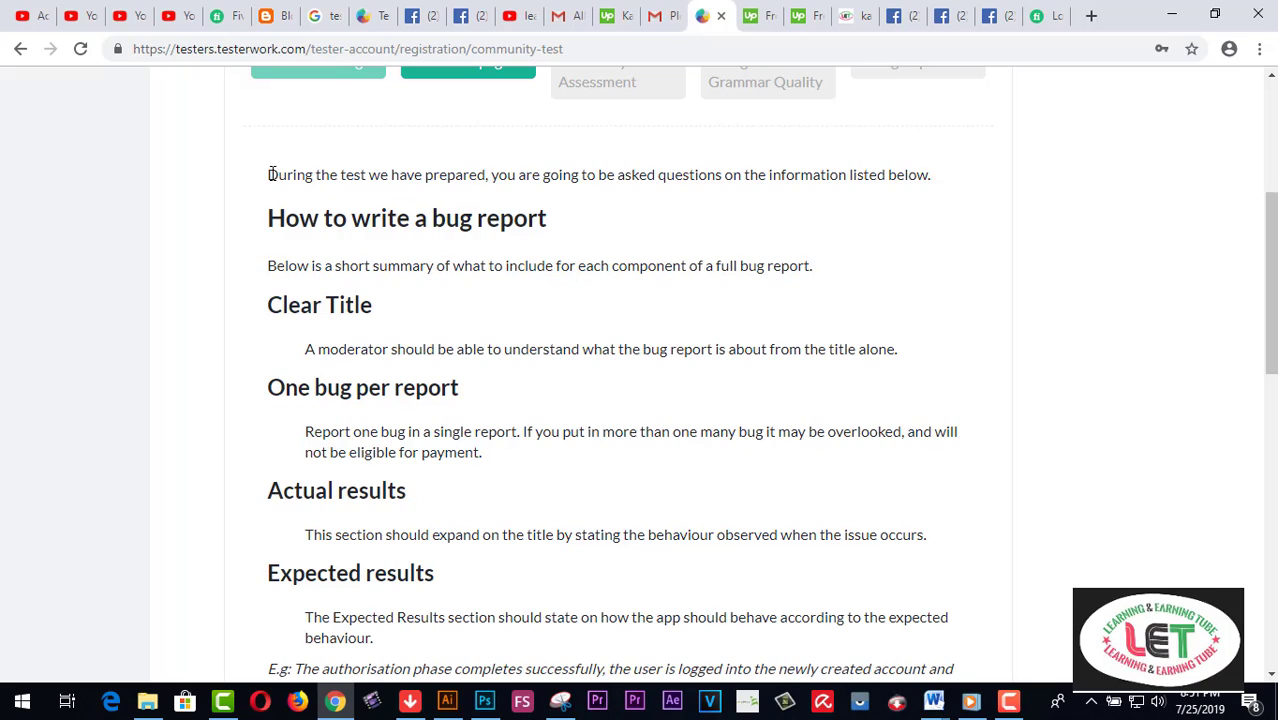
left_click_drag(270, 175, 896, 401)
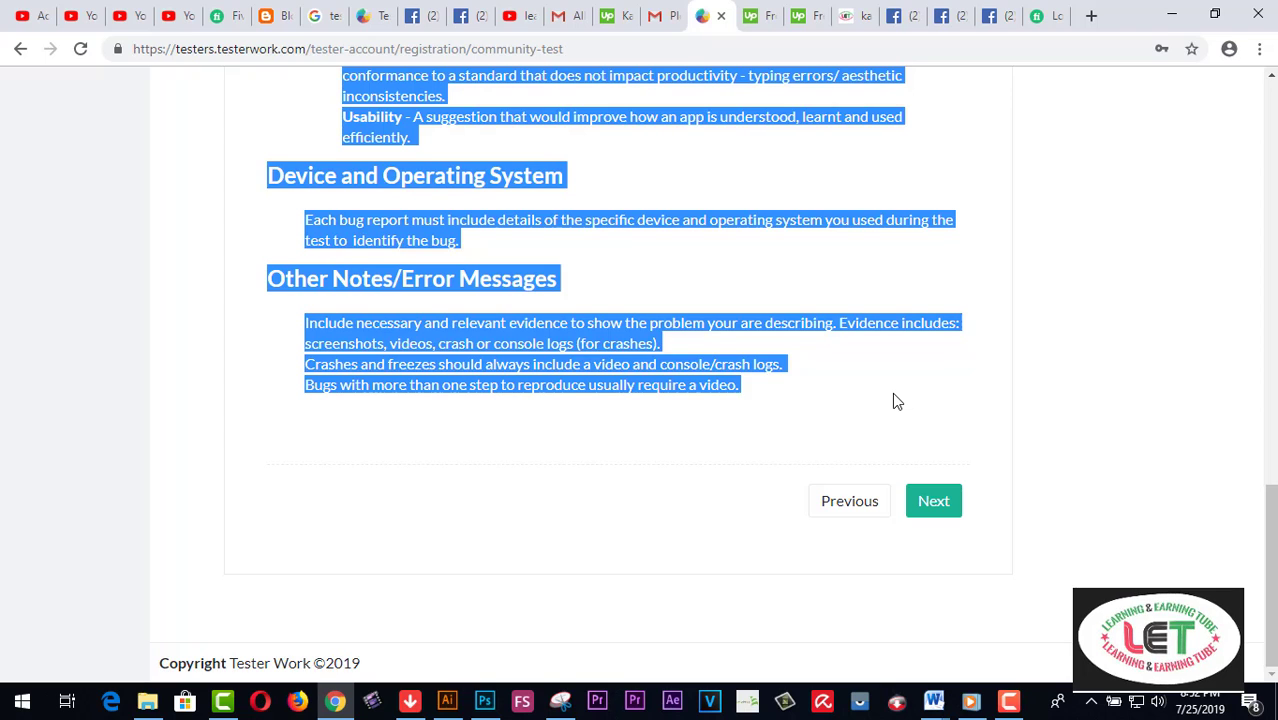
Review the bug report guidelines on the Notions page and continue to the Severity Assessment
scroll(896, 401, "up", 3)
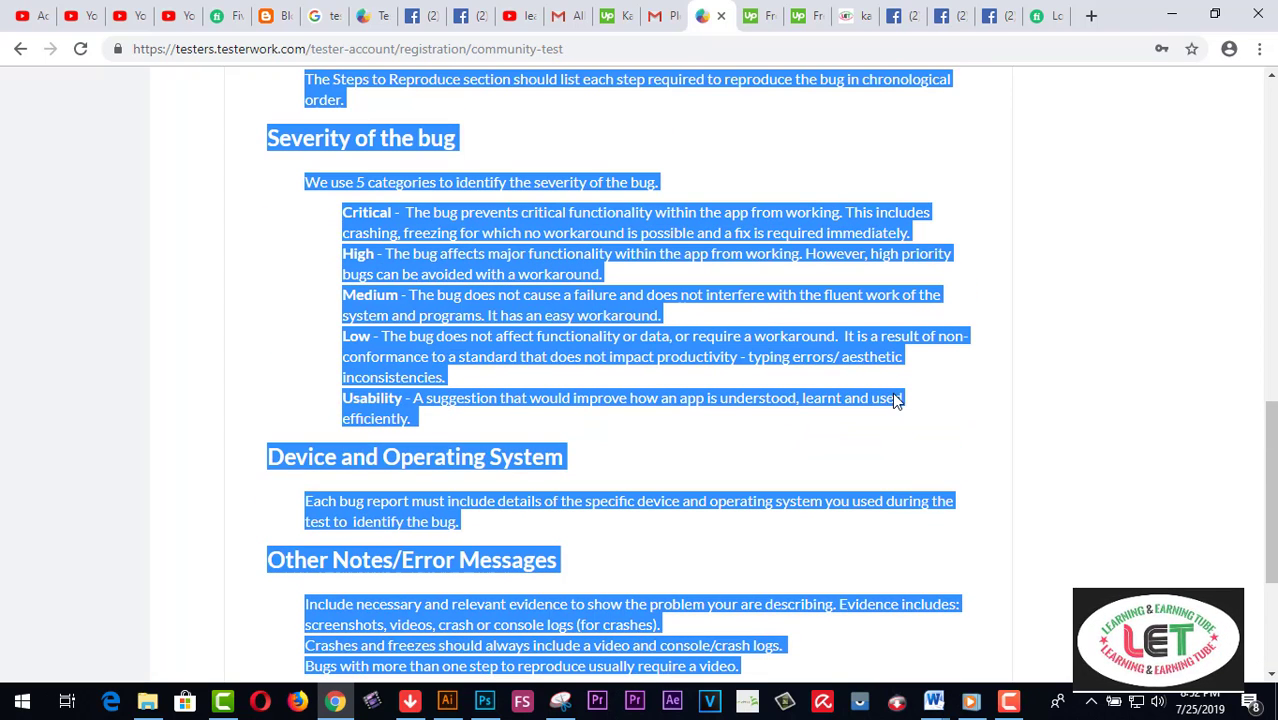
scroll(896, 401, "up", 4)
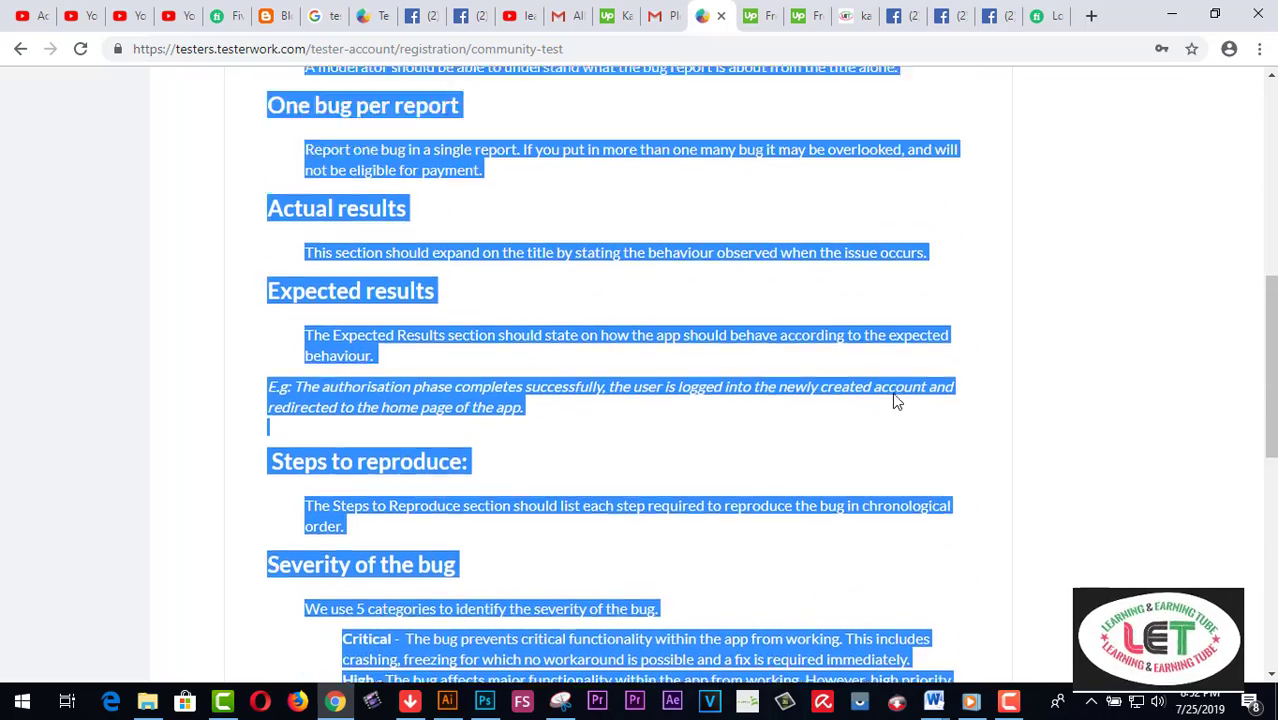
scroll(896, 401, "up", 3)
scroll(896, 401, "down", 6)
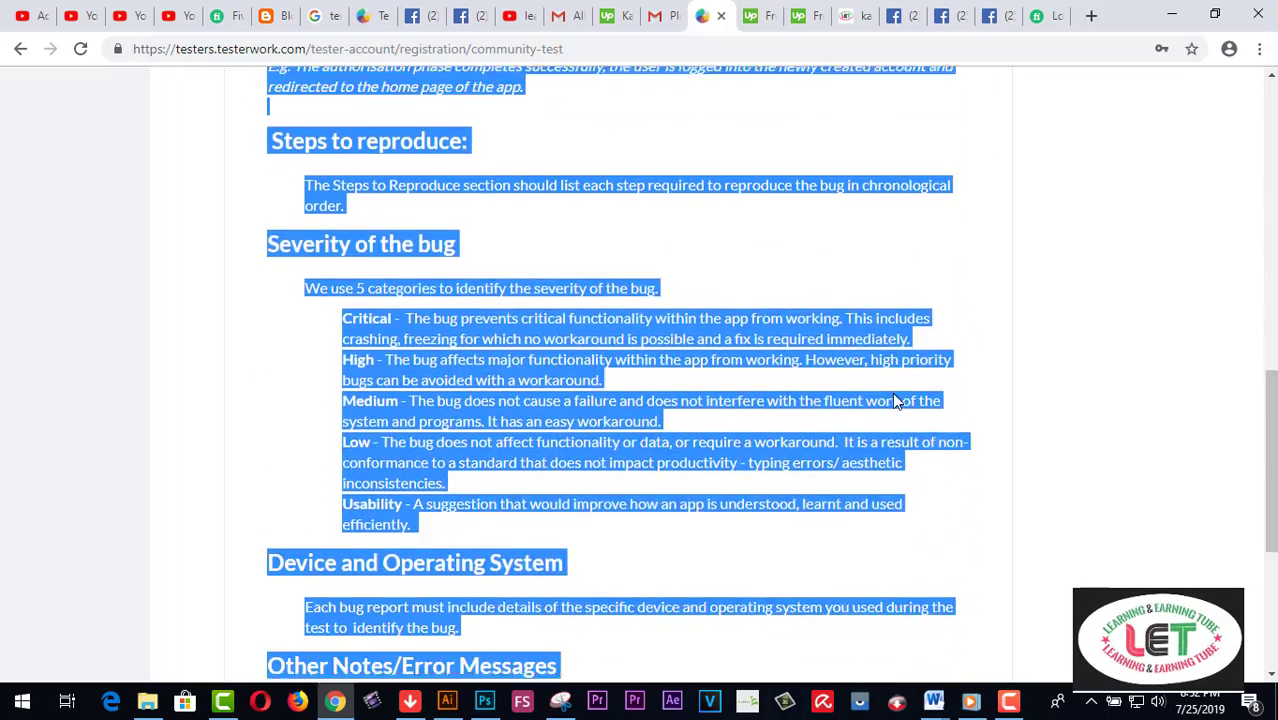
scroll(896, 401, "down", 4)
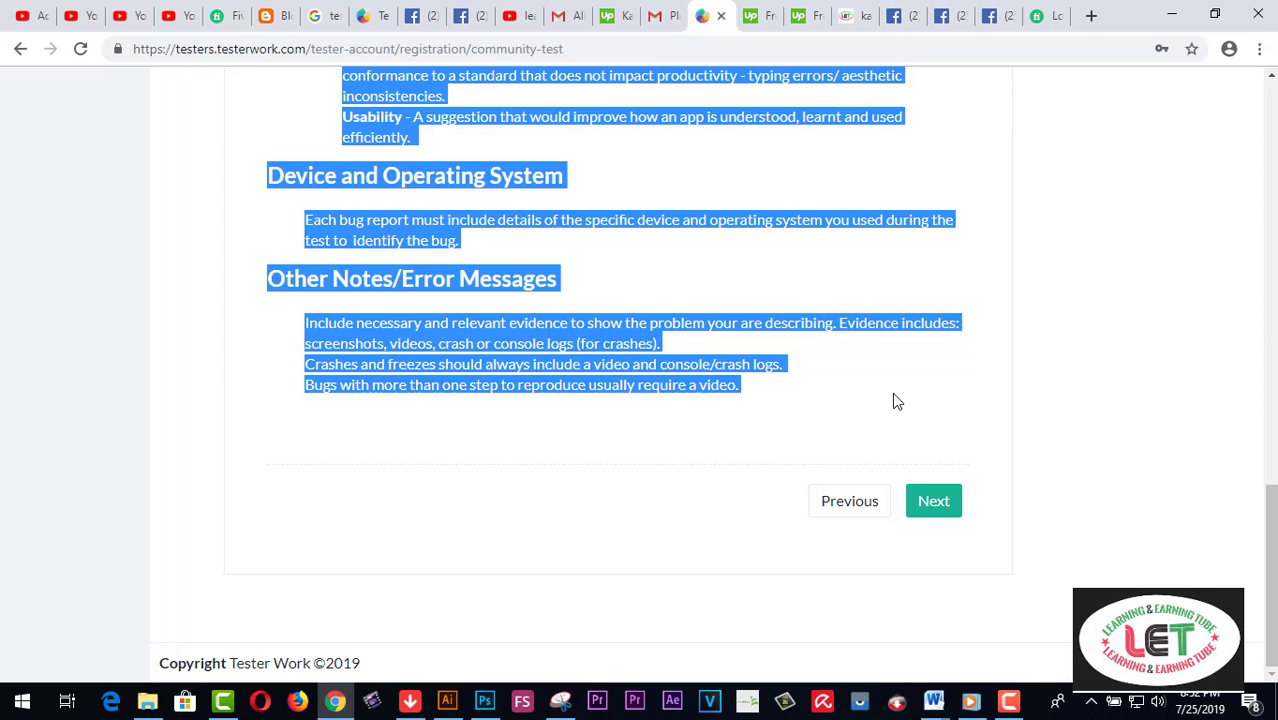
left_click(934, 503)
Grade the reproducible crash, the app navigation suggestion and the stuck landscape mode bug each with Usability severity
scroll(1008, 430, "down", 3)
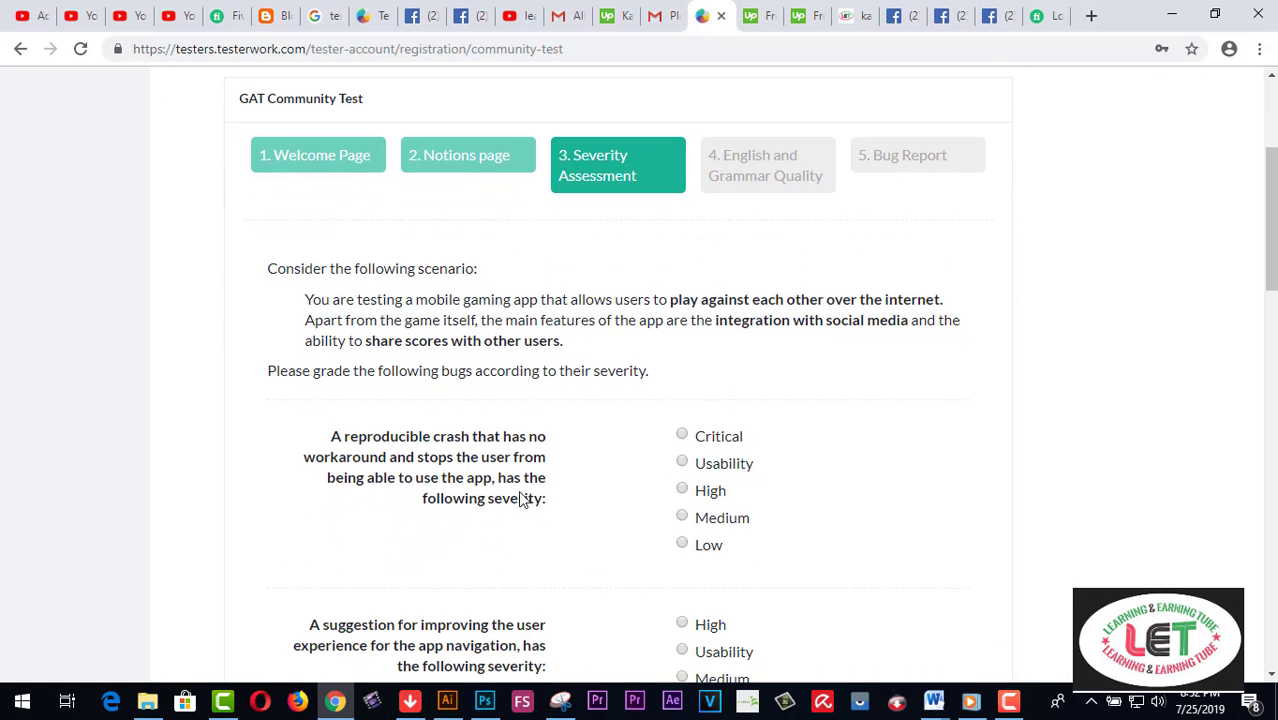
scroll(434, 479, "down", 1)
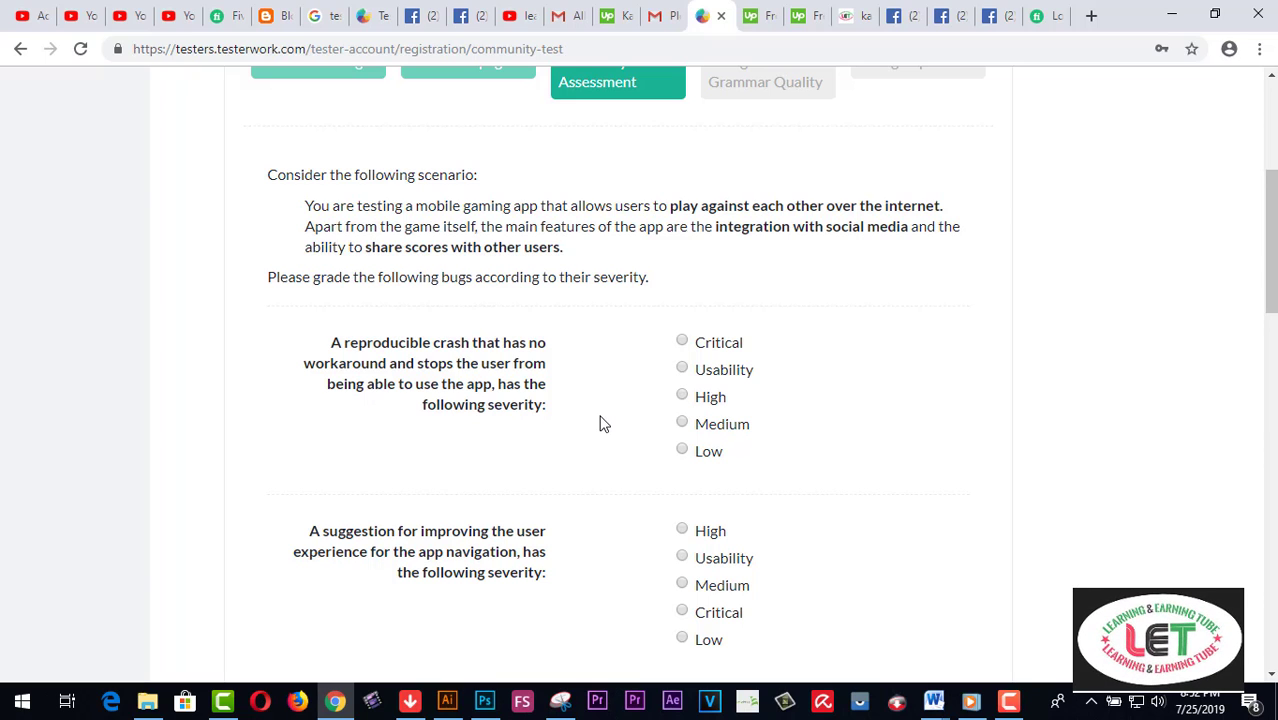
left_click(682, 370)
scroll(813, 480, "down", 2)
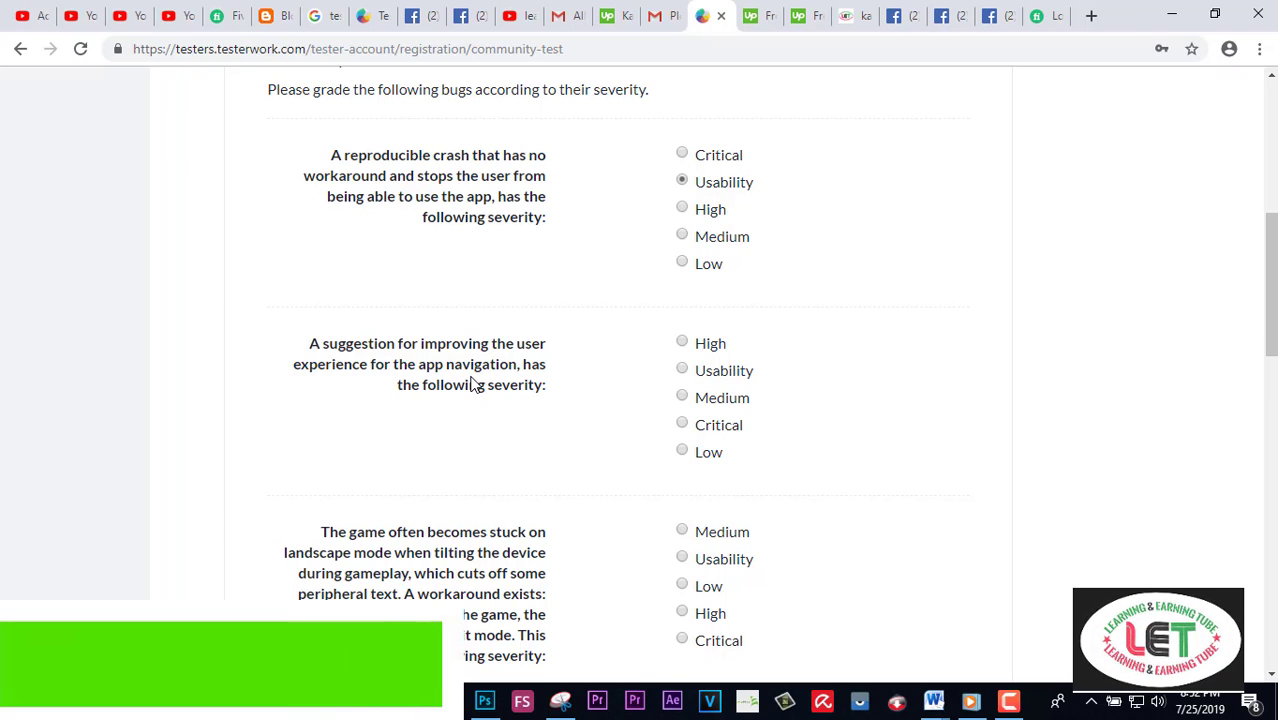
left_click(688, 372)
scroll(826, 450, "down", 2)
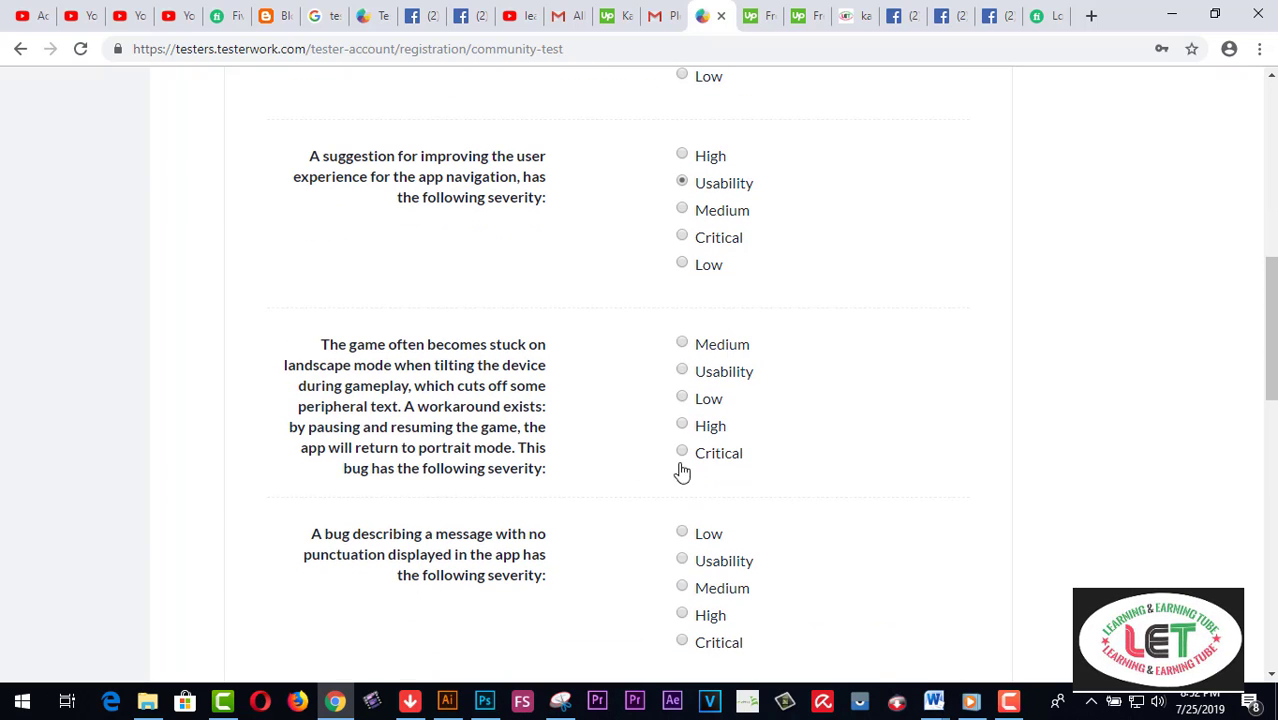
scroll(560, 420, "down", 1)
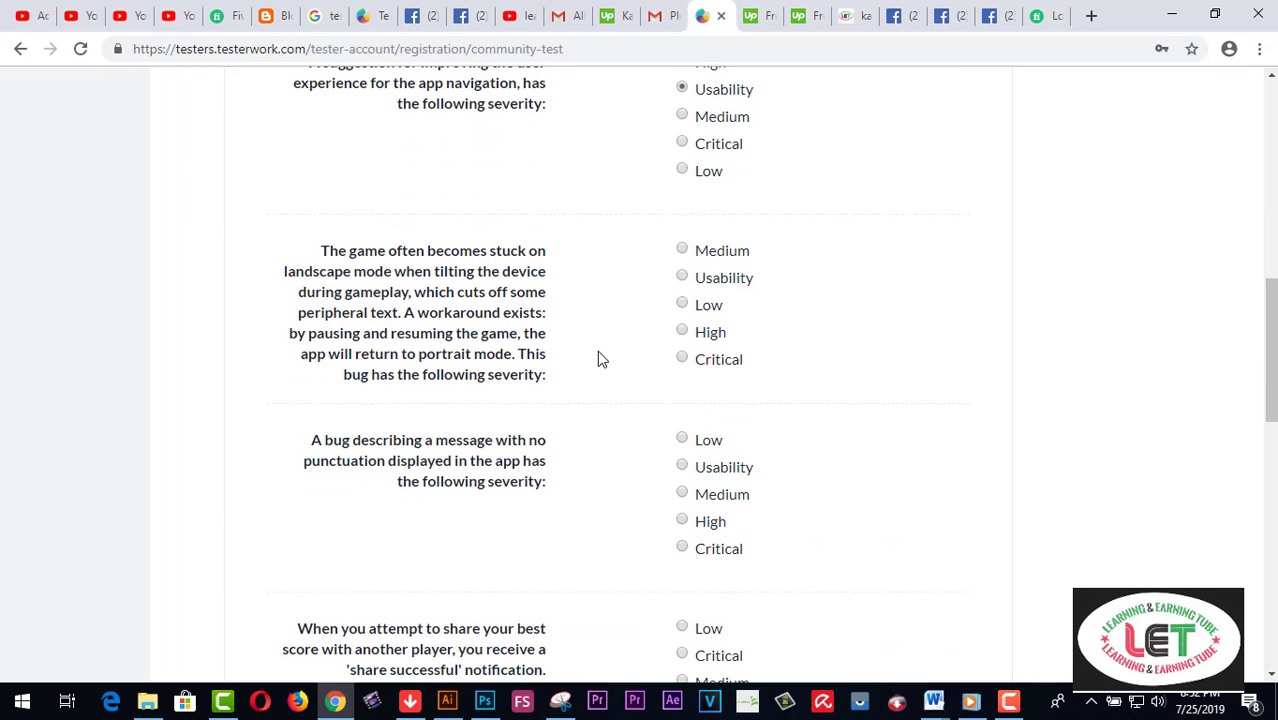
left_click(683, 280)
scroll(746, 361, "down", 2)
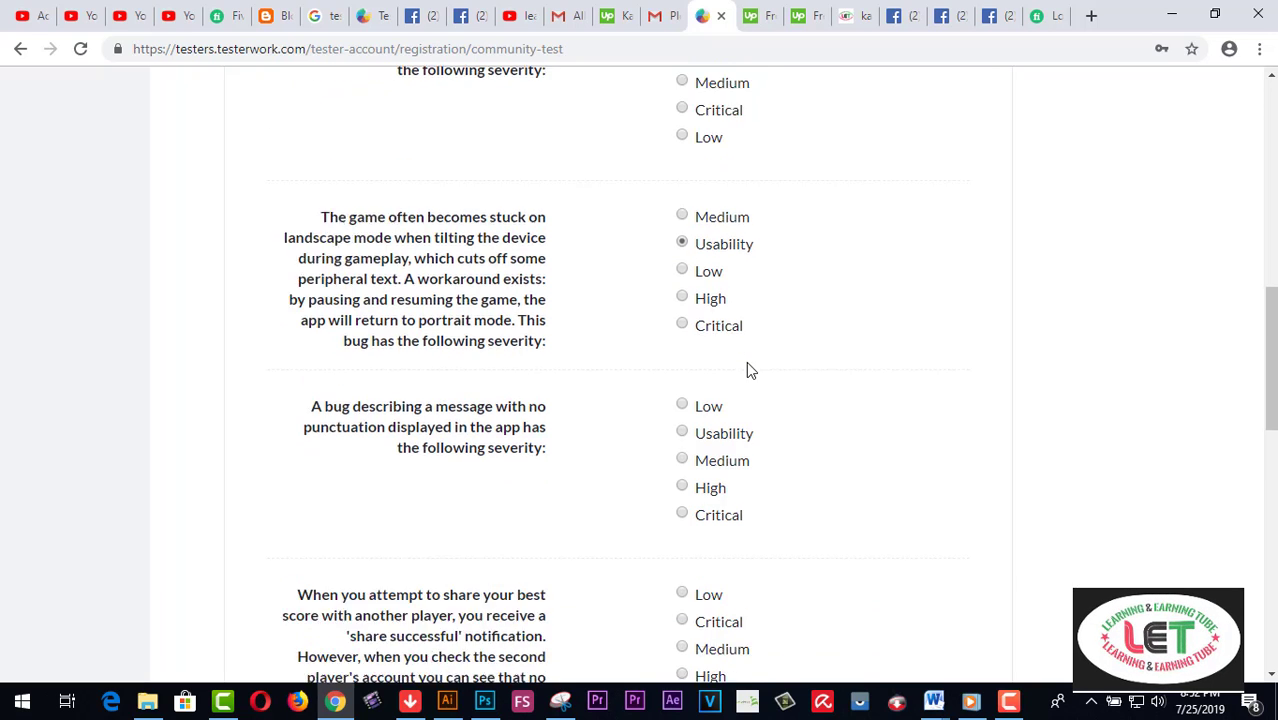